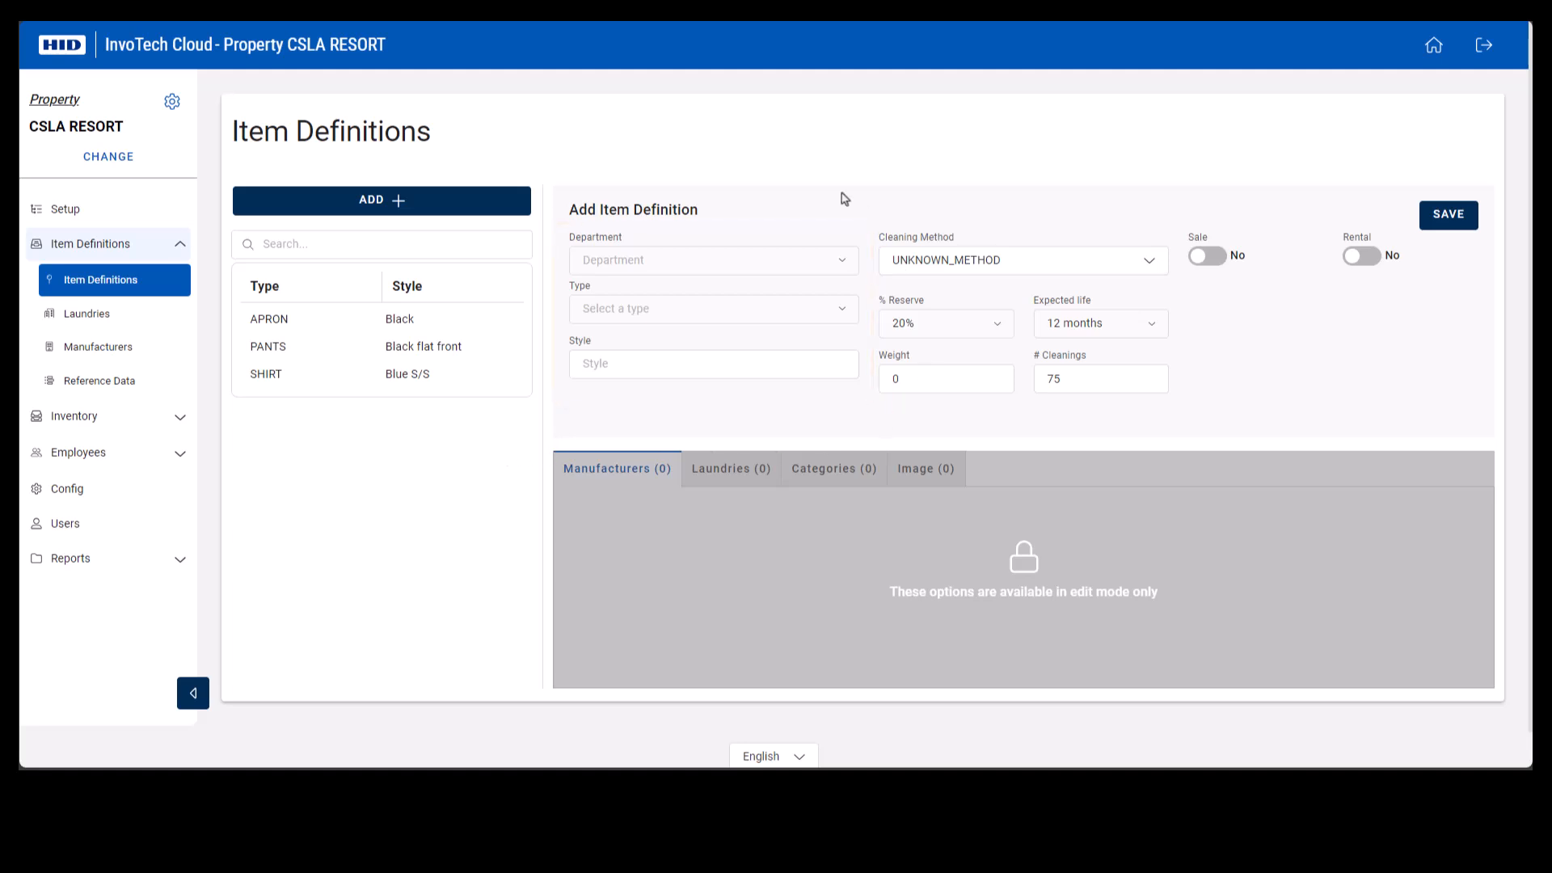
Step: Set the new item definition's department to Bar & Grill
left_click(843, 267)
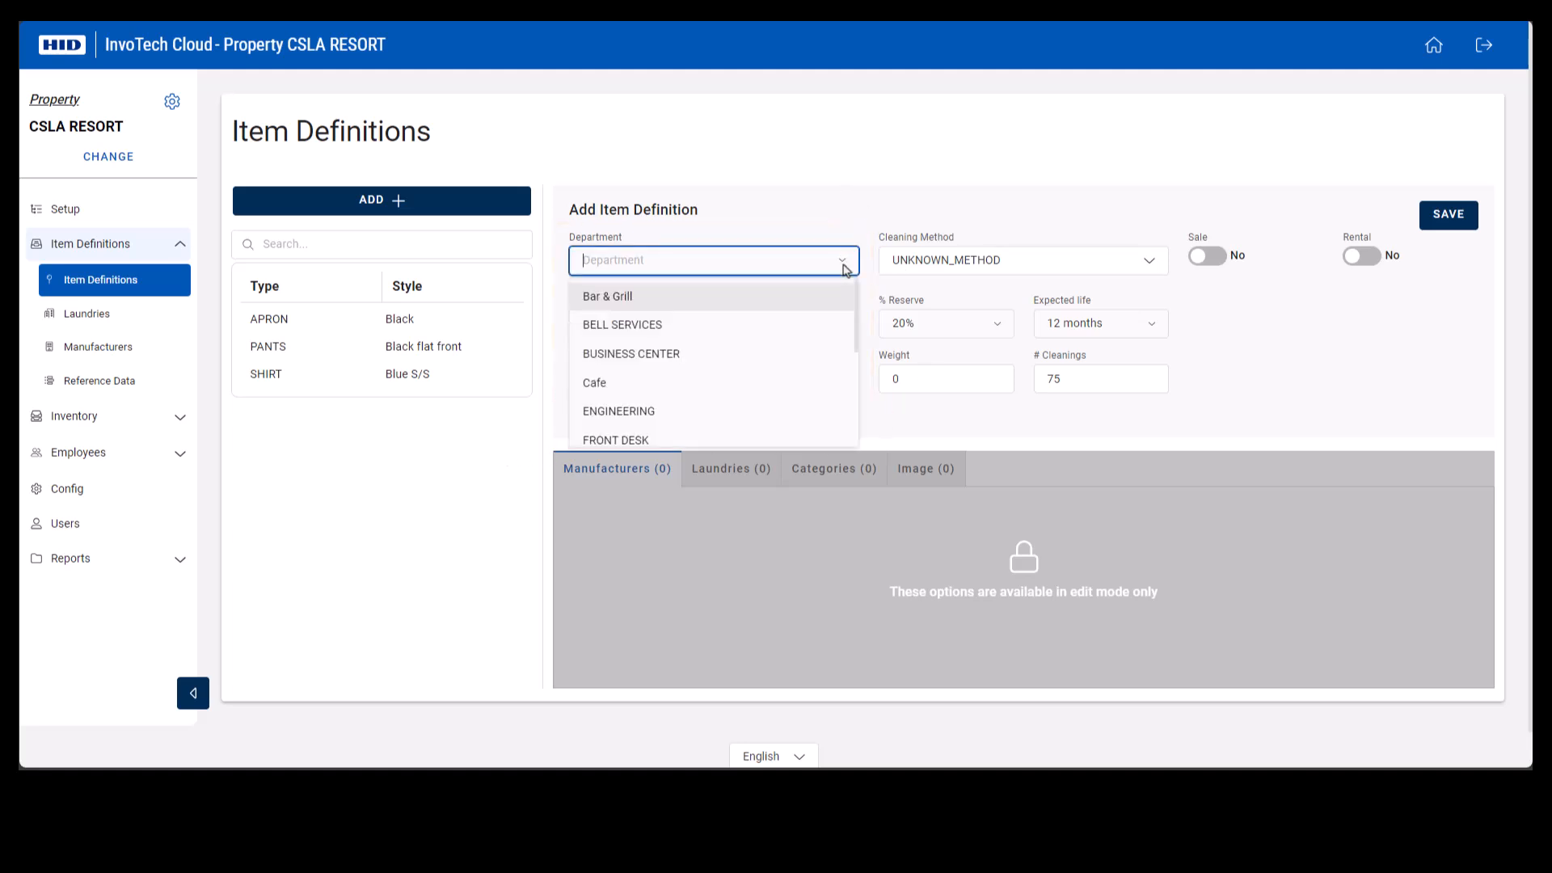
scroll(738, 346, "down", 5)
scroll(783, 332, "up", 5)
left_click(656, 299)
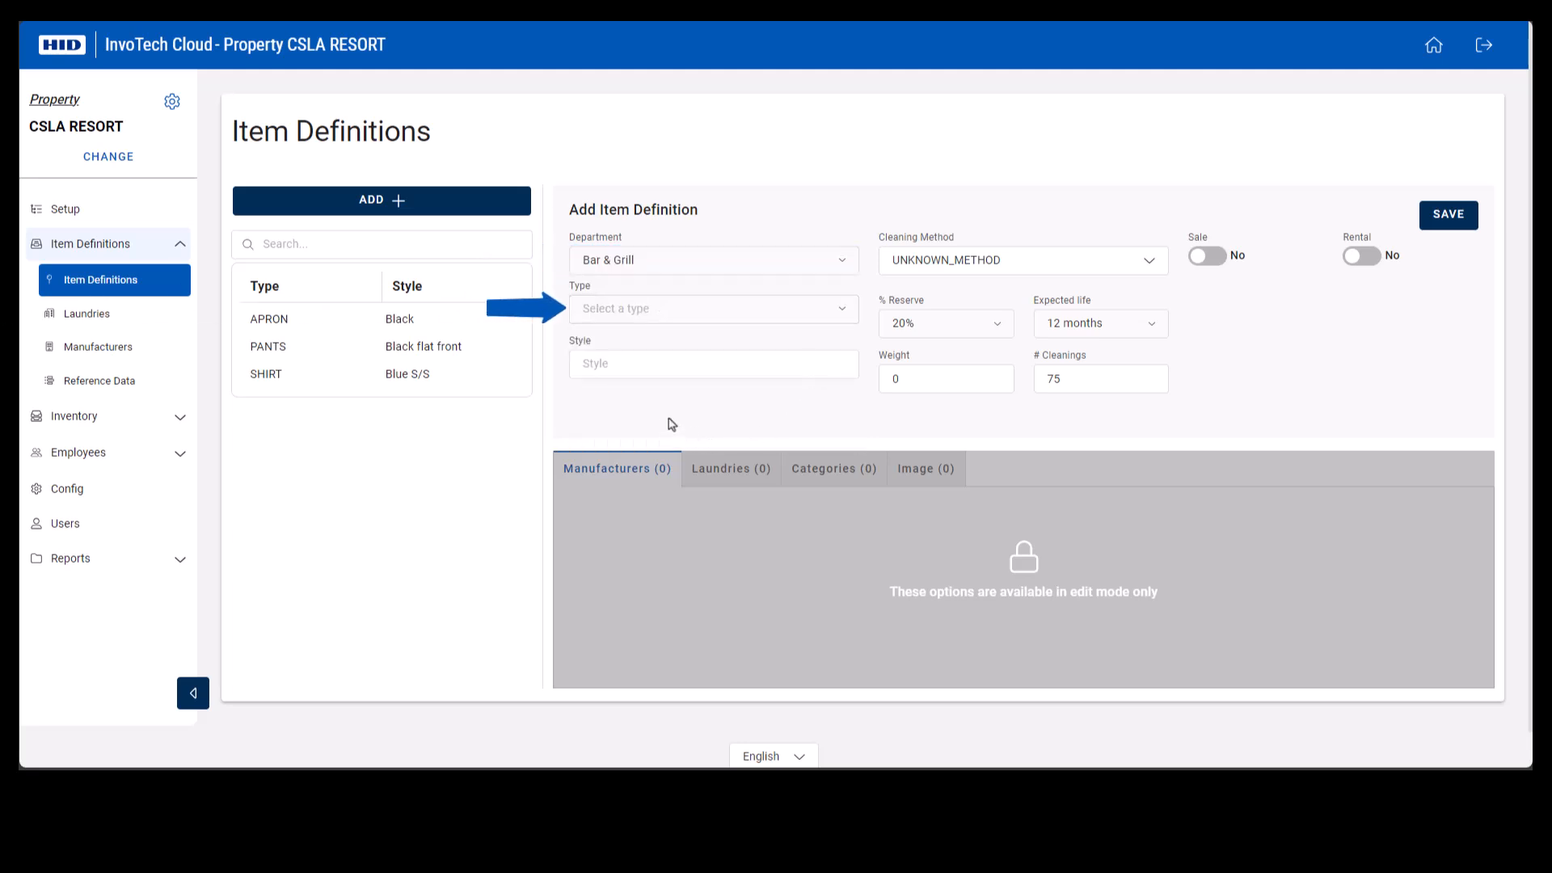
Step: Find the shirt types and set the item definition's type to SHIRT
left_click(711, 309)
scroll(711, 362, "down", 6)
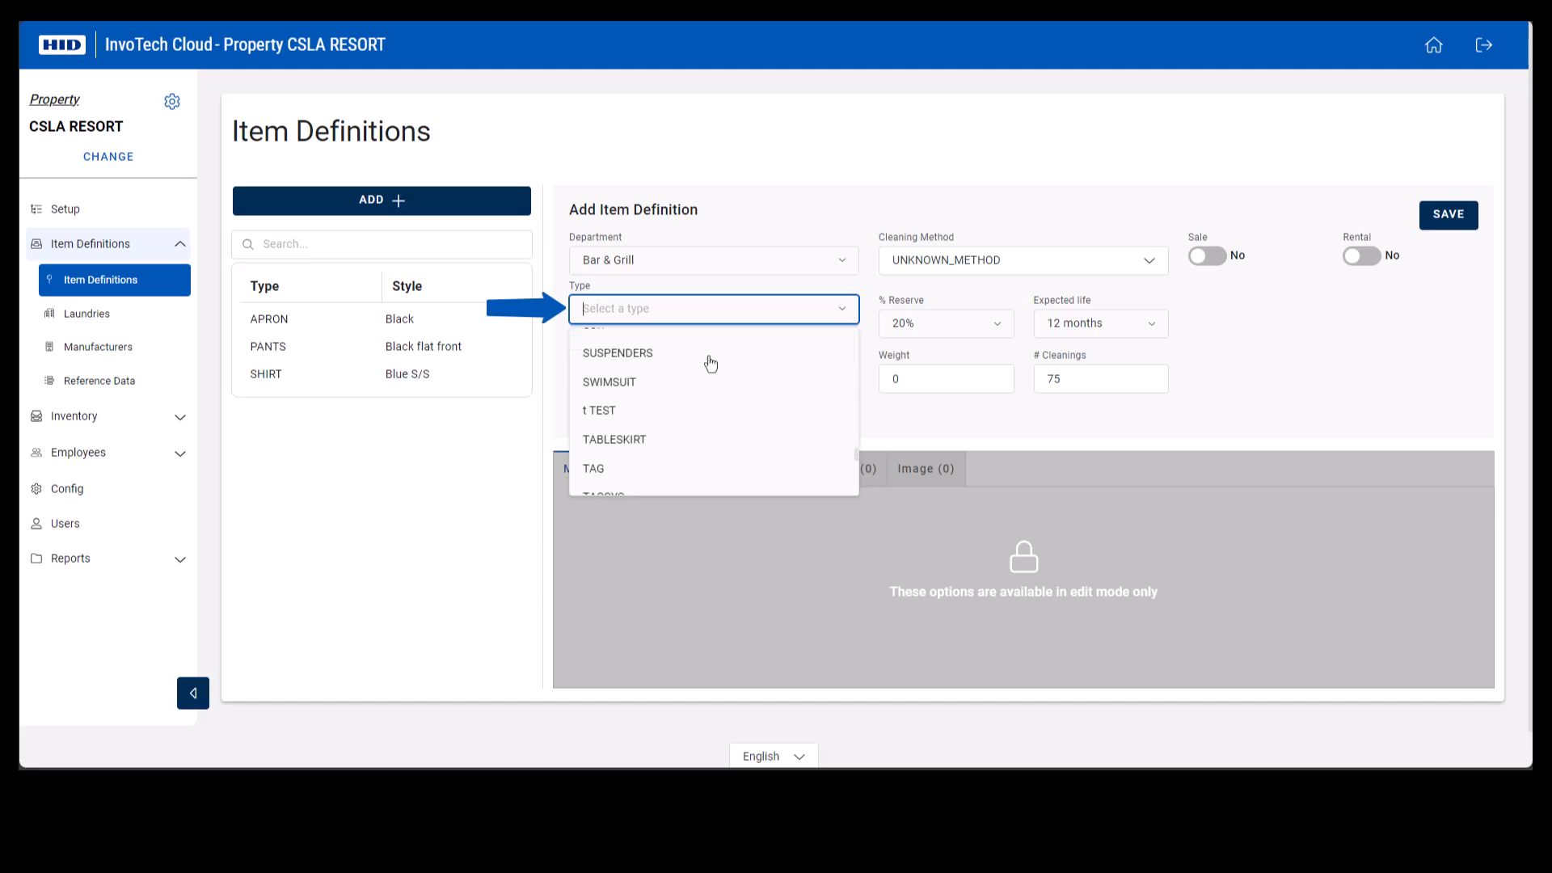
scroll(710, 362, "up", 4)
scroll(711, 363, "up", 3)
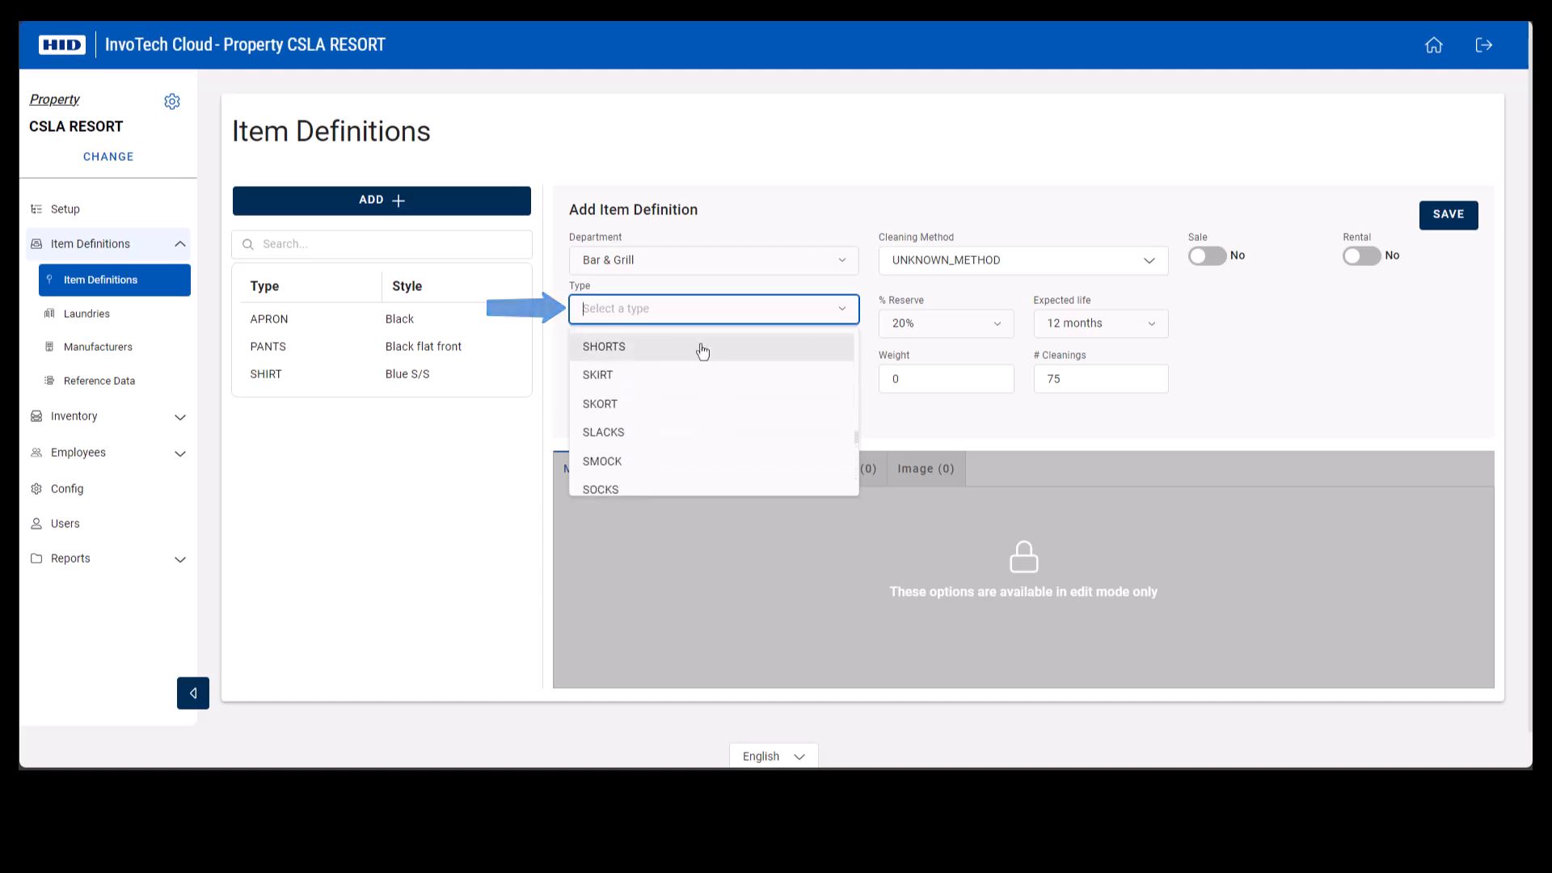
left_click(658, 308)
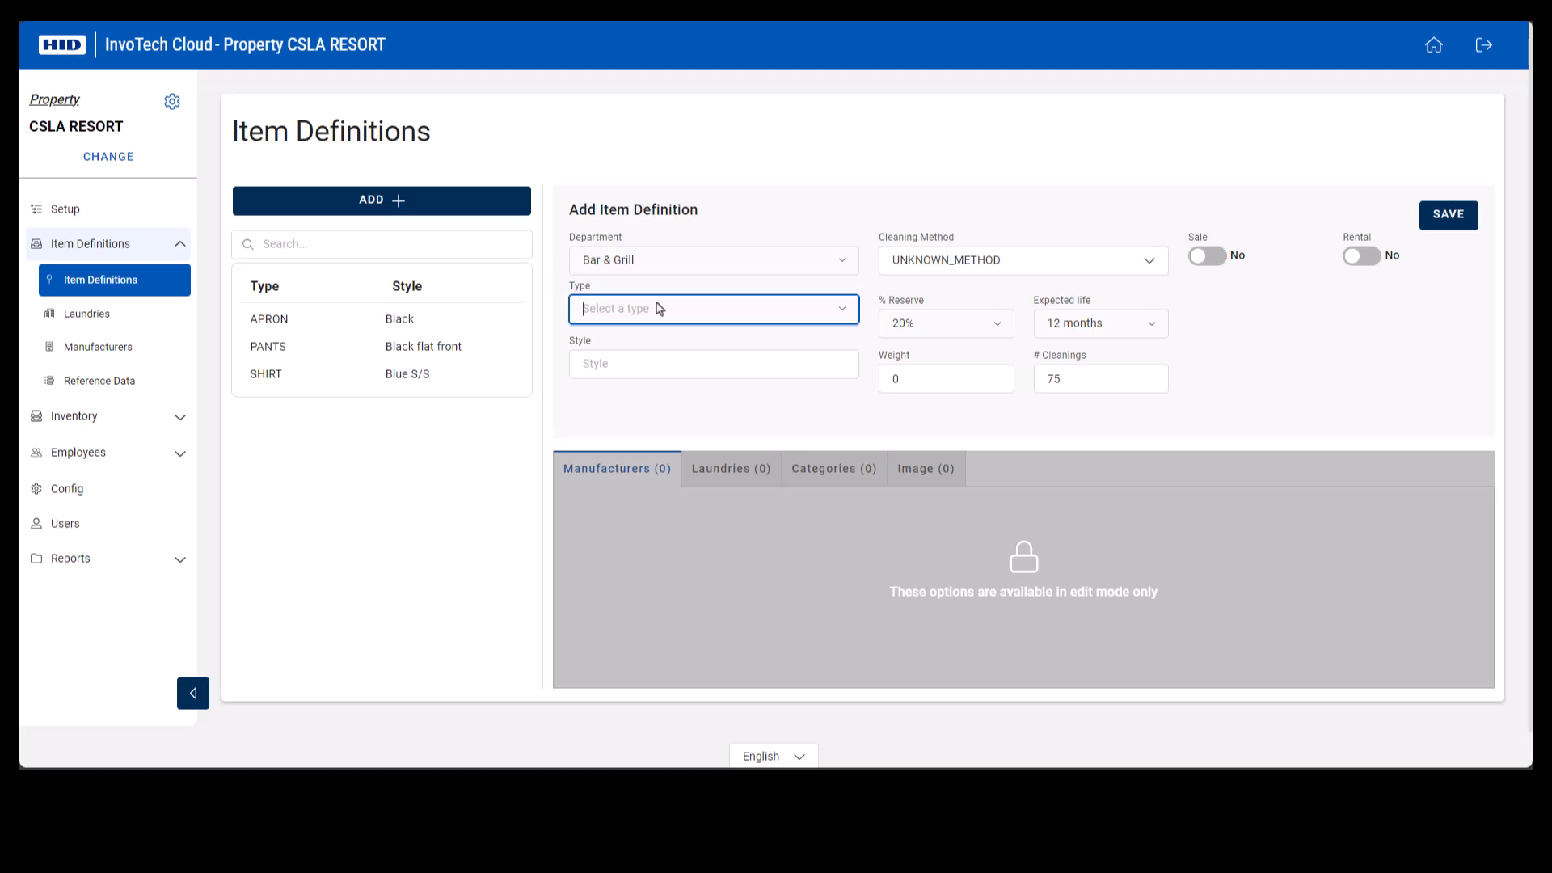
type("shirt")
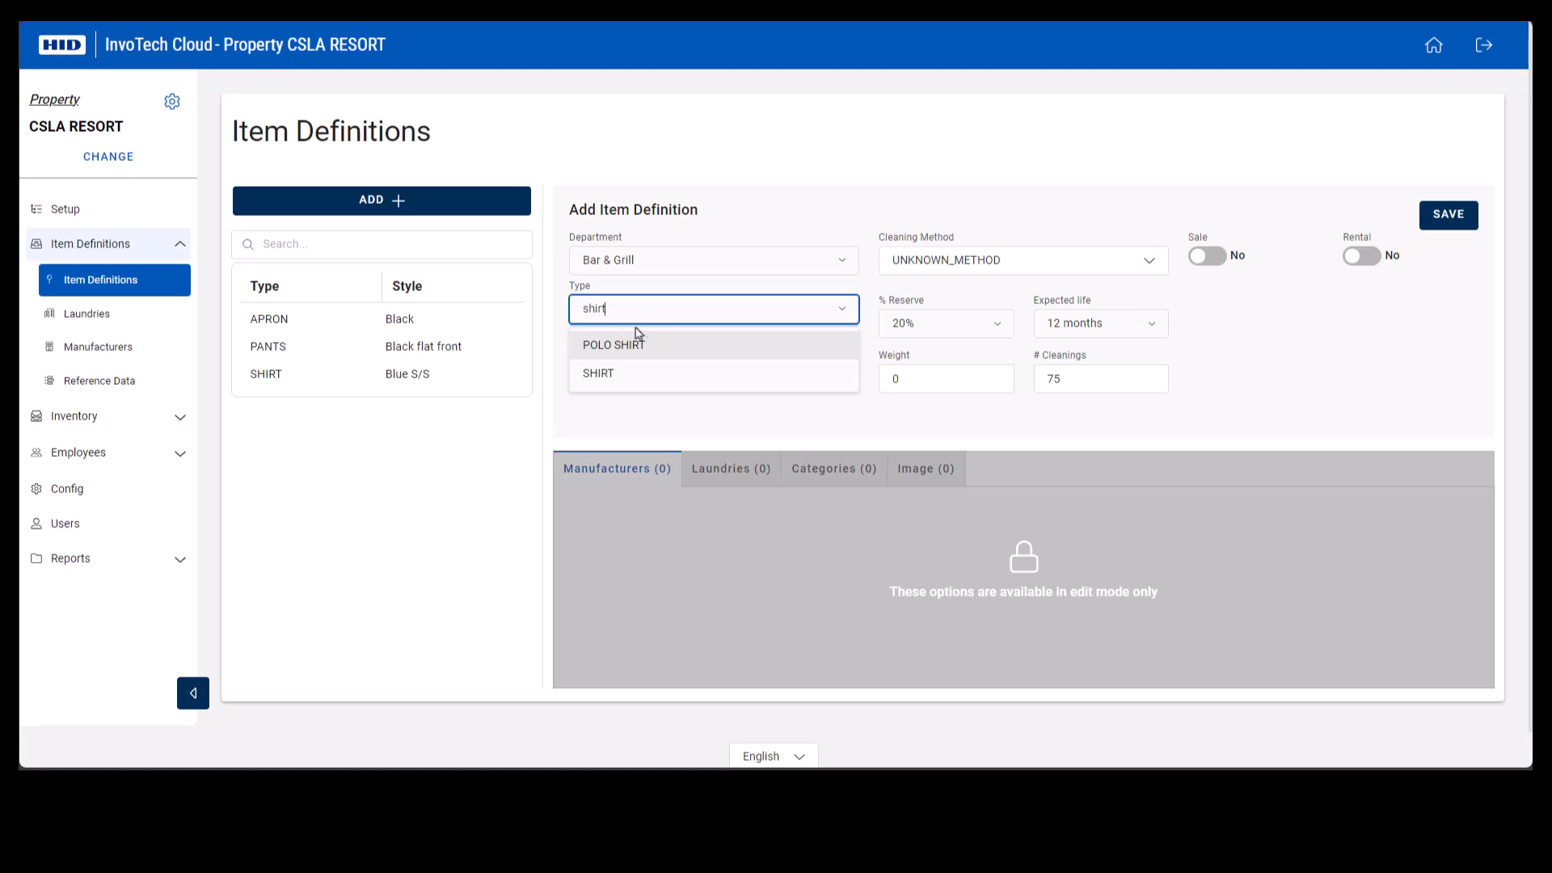
left_click(628, 373)
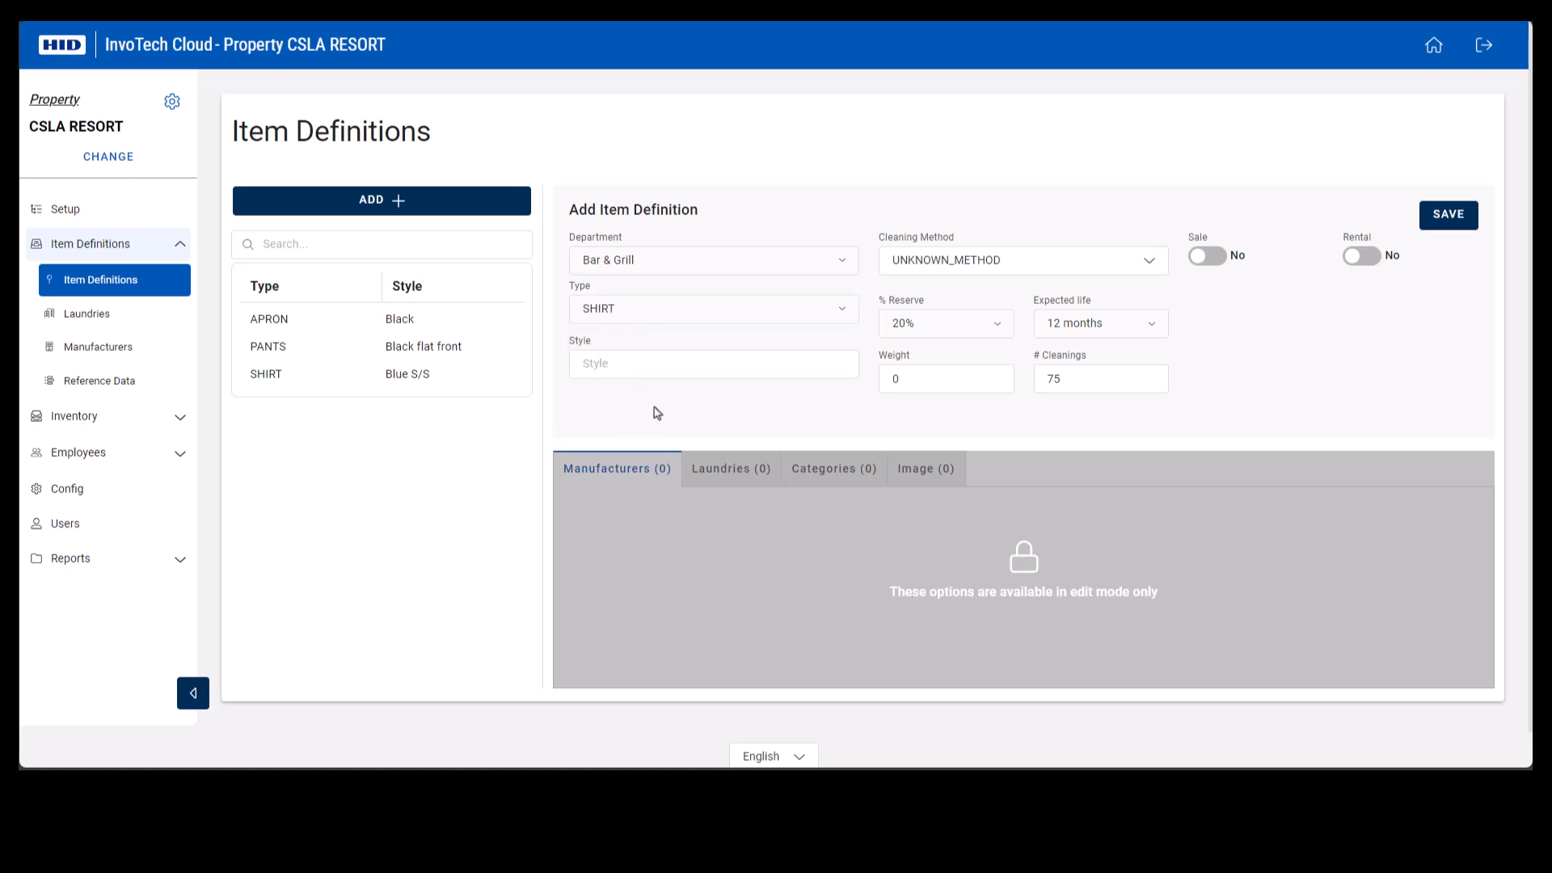
Step: Enter Blue L/S as the shirt's style and save the new item definition
left_click(657, 363)
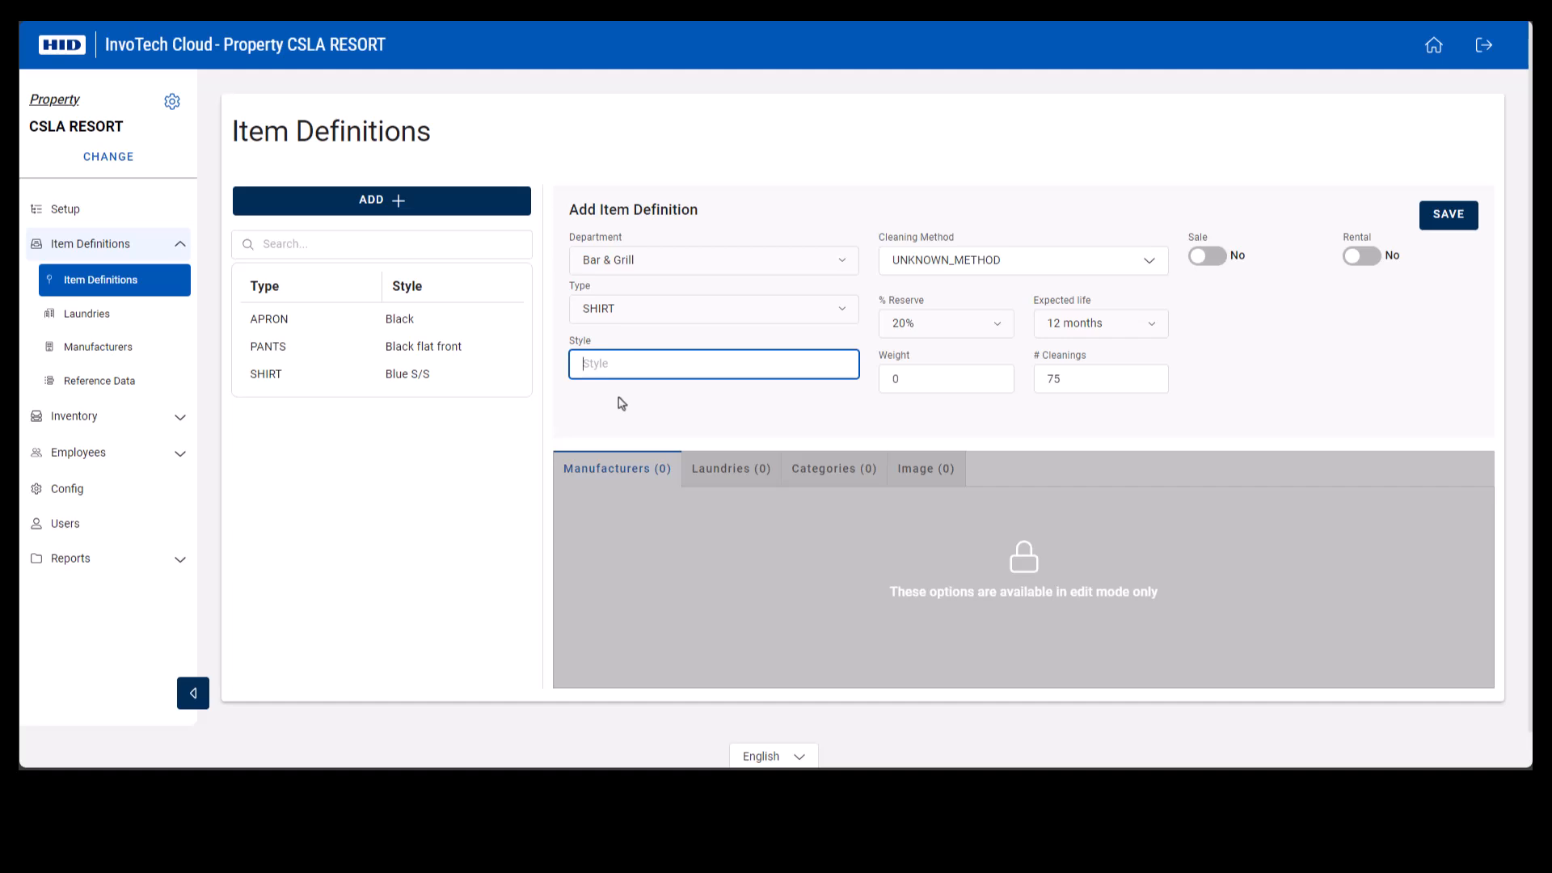
type("Blue L/S")
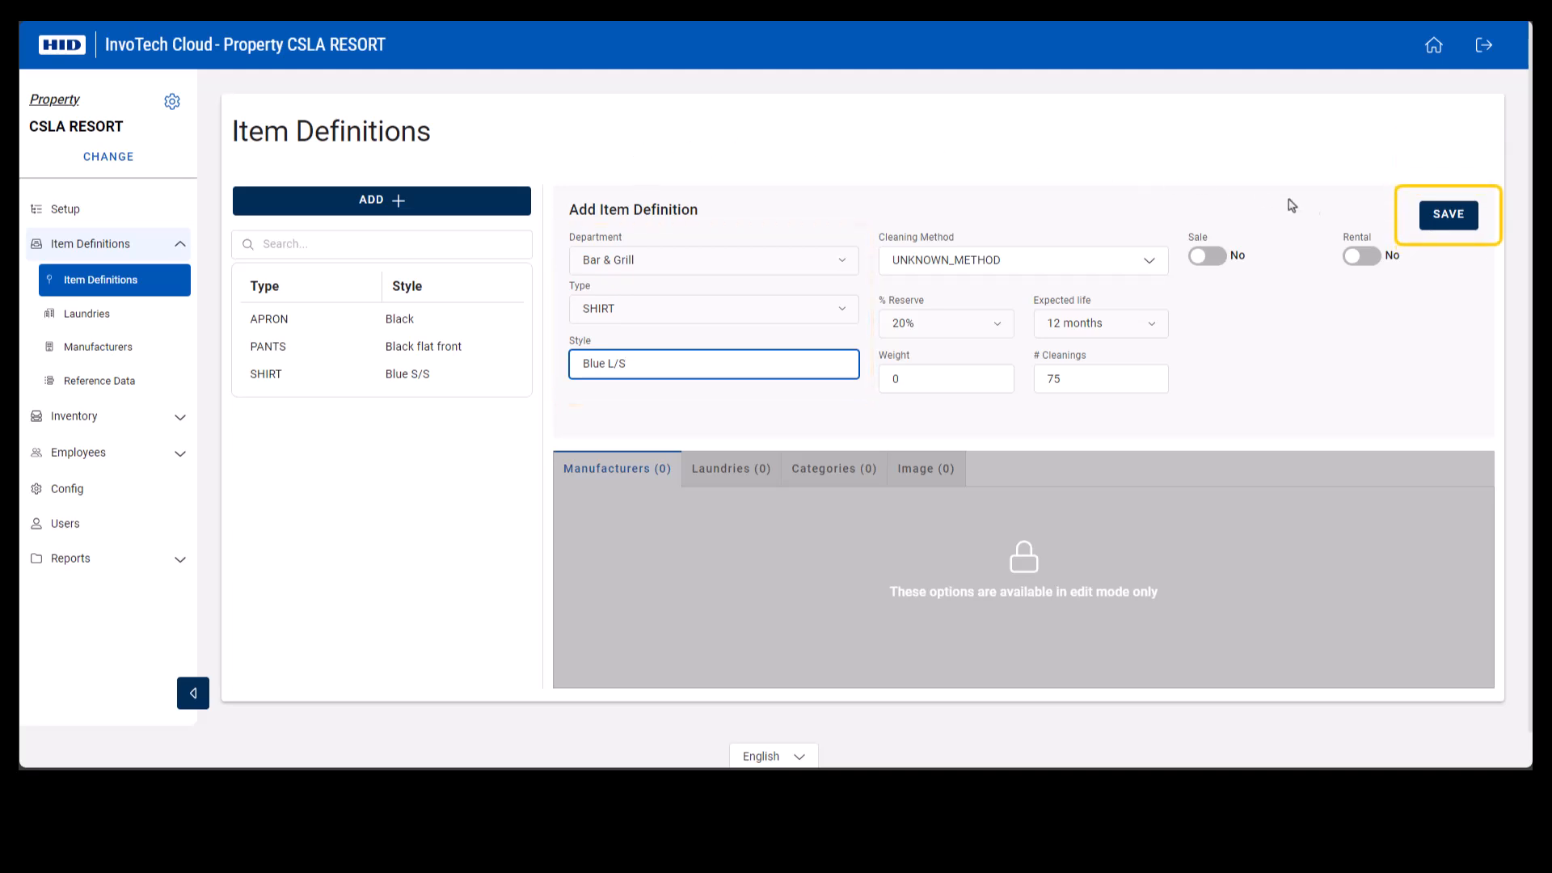
left_click(1461, 220)
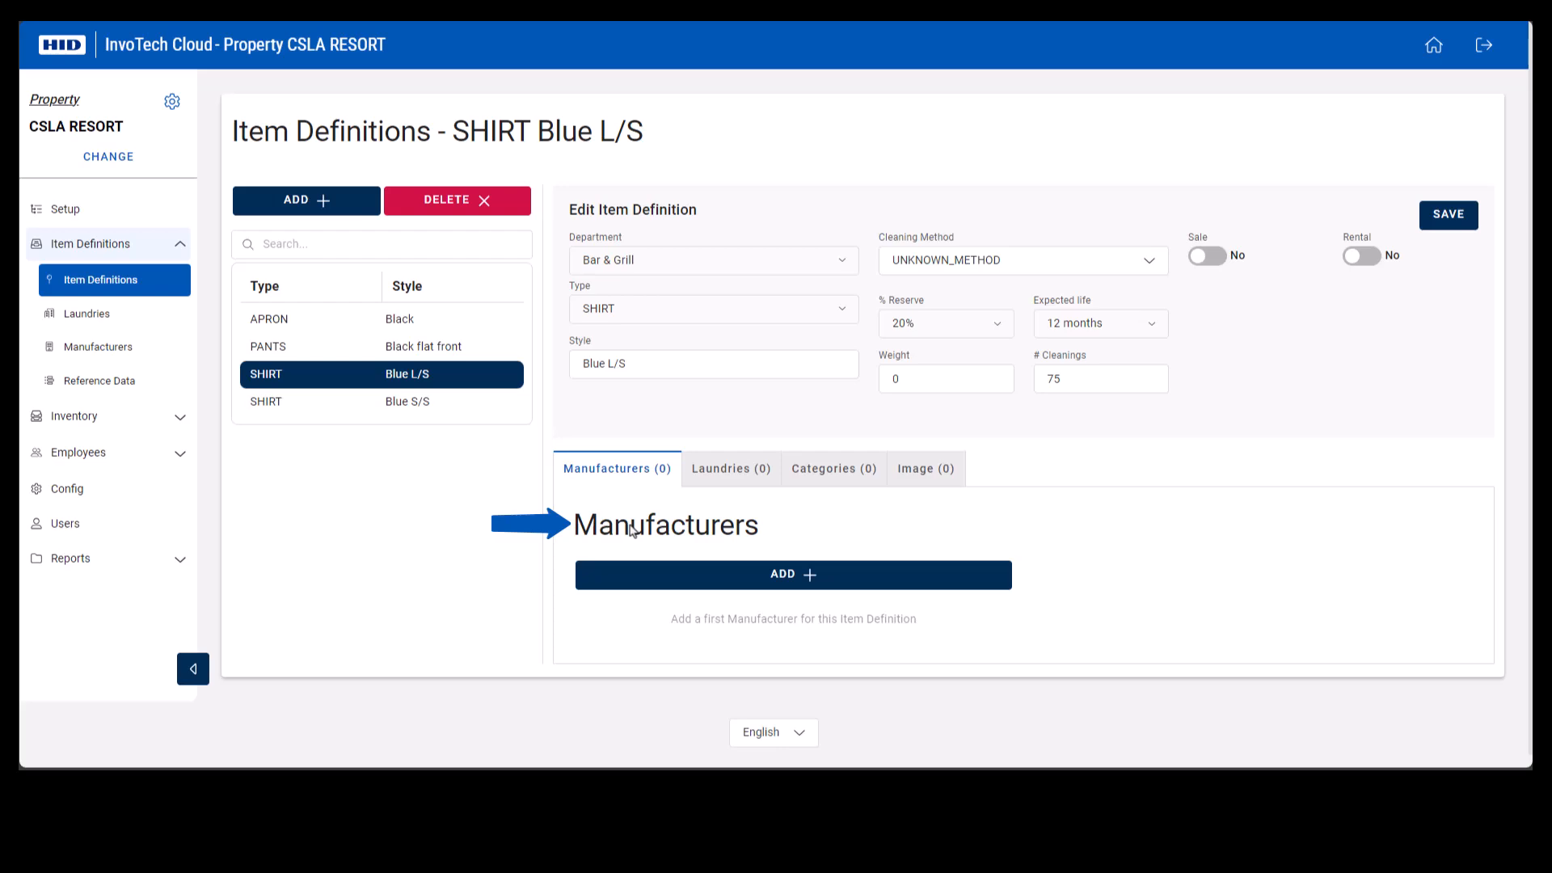
Step: Add the manufacturer acme 1 to the Blue L/S shirt with style number 9011212-80
left_click(775, 575)
left_click(811, 364)
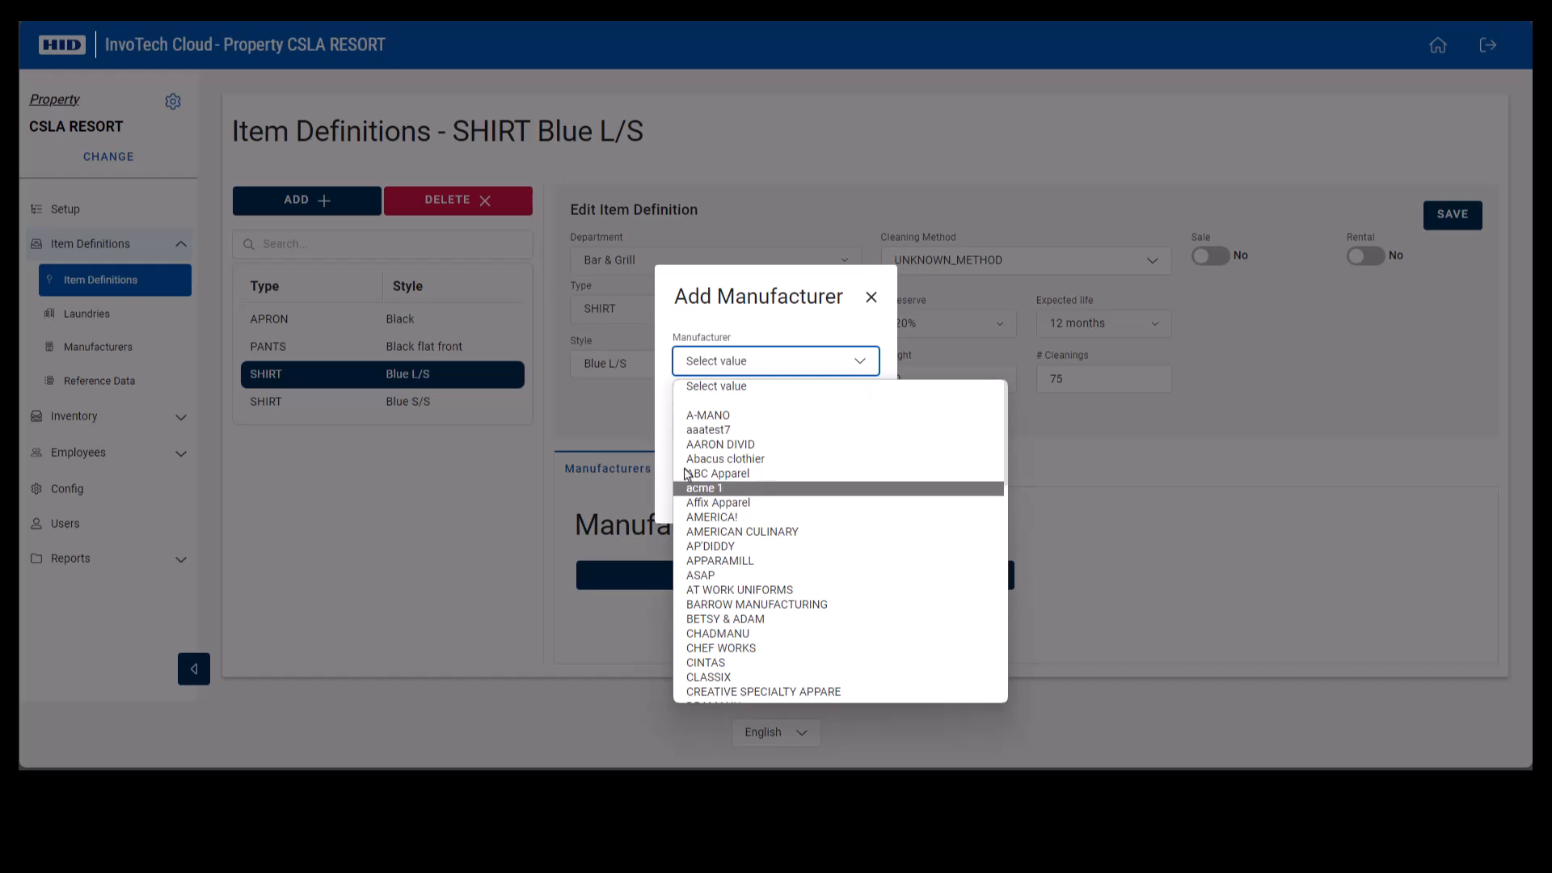
left_click(712, 489)
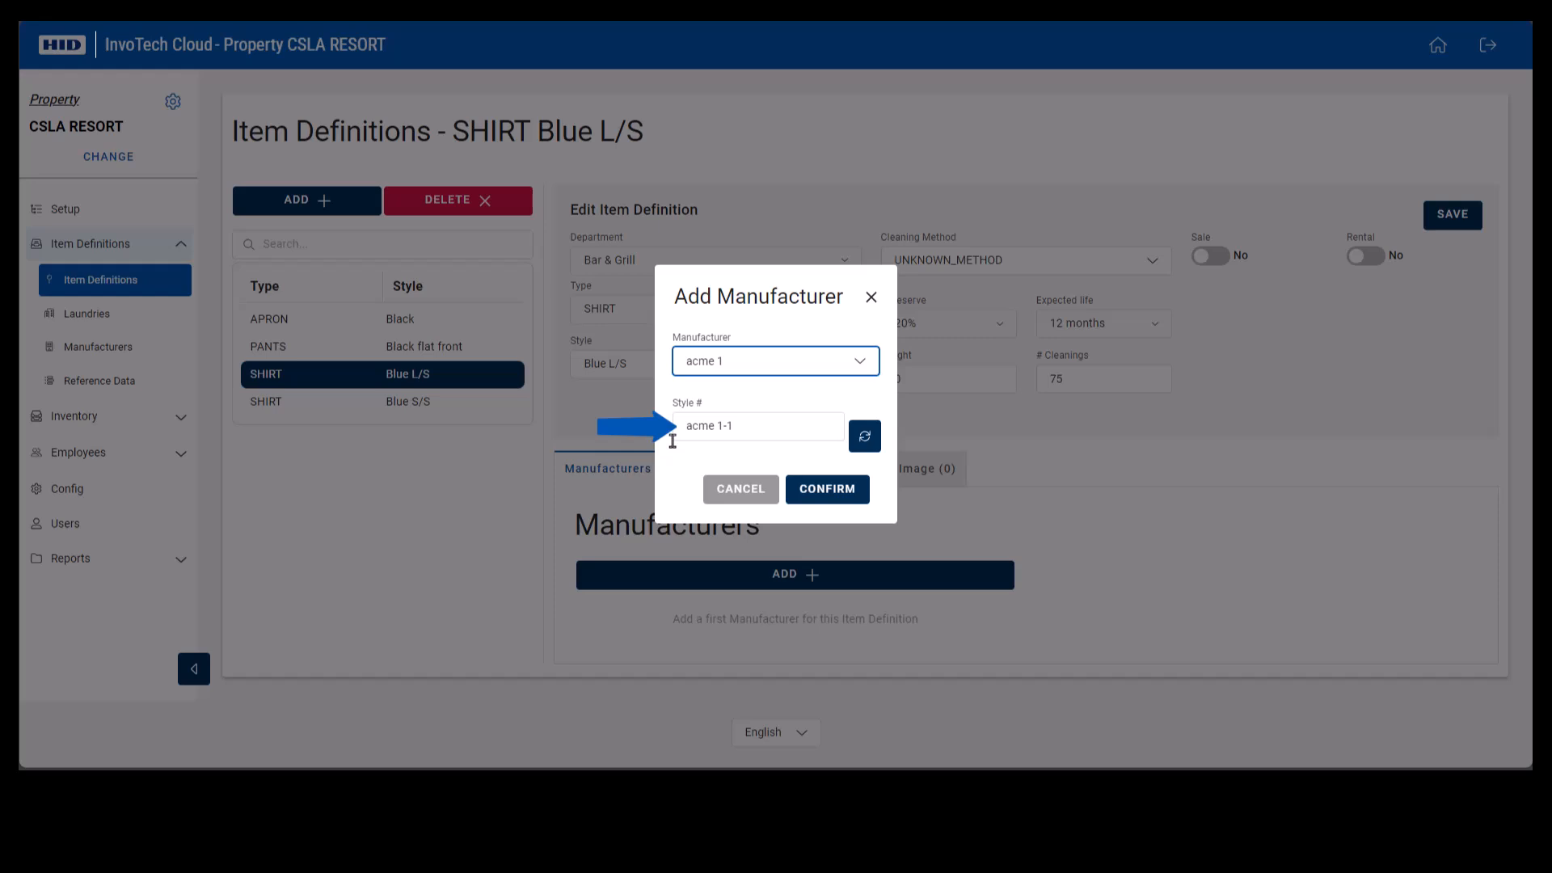
left_click(728, 433)
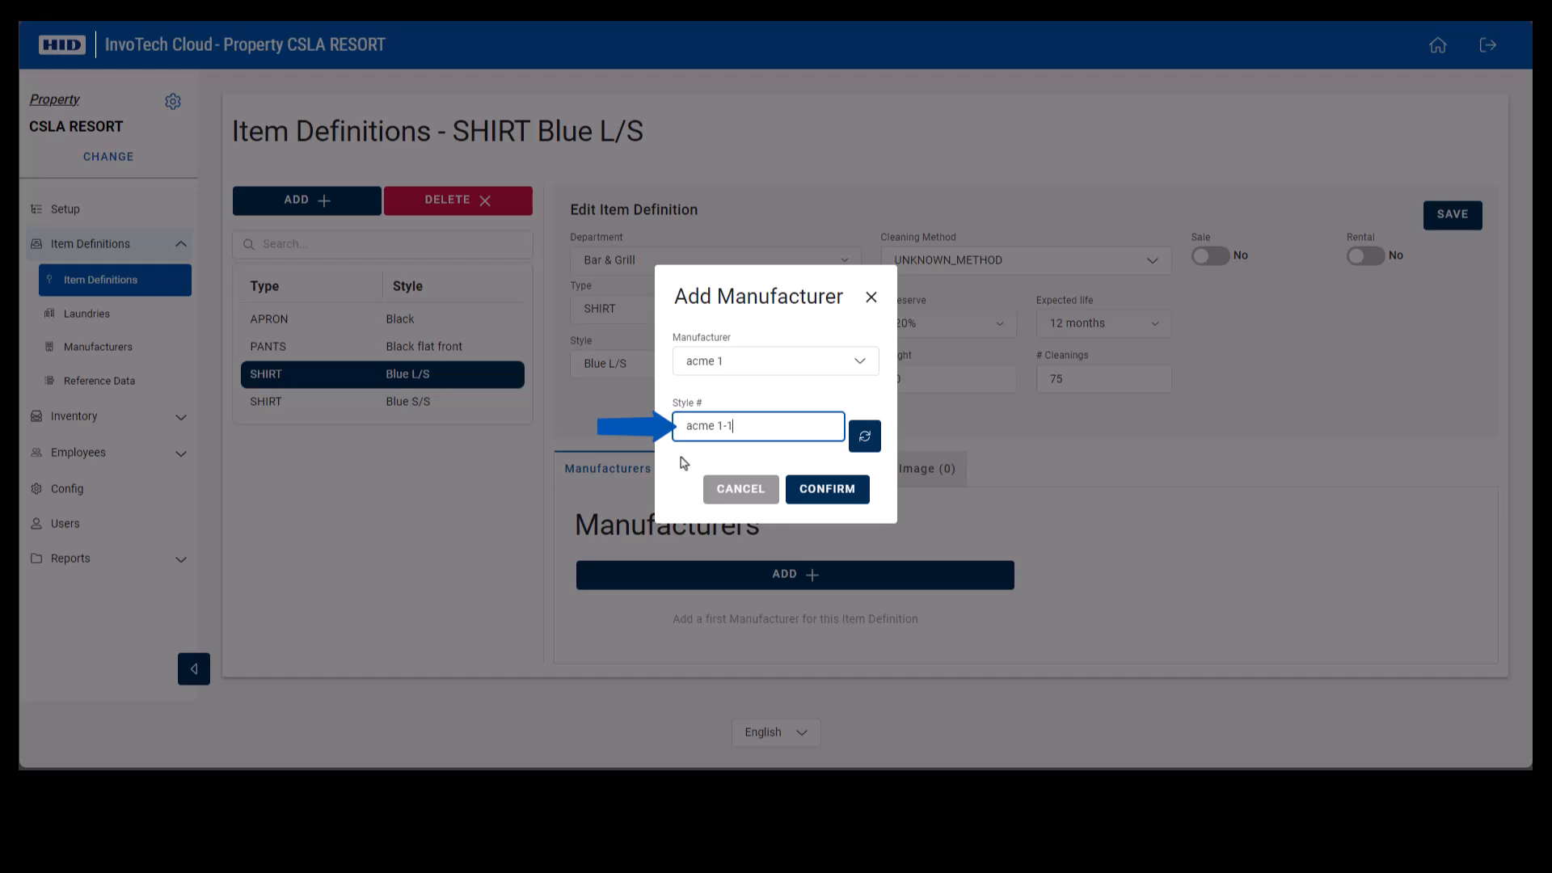
left_click_drag(725, 423, 649, 416)
type("9011212-80")
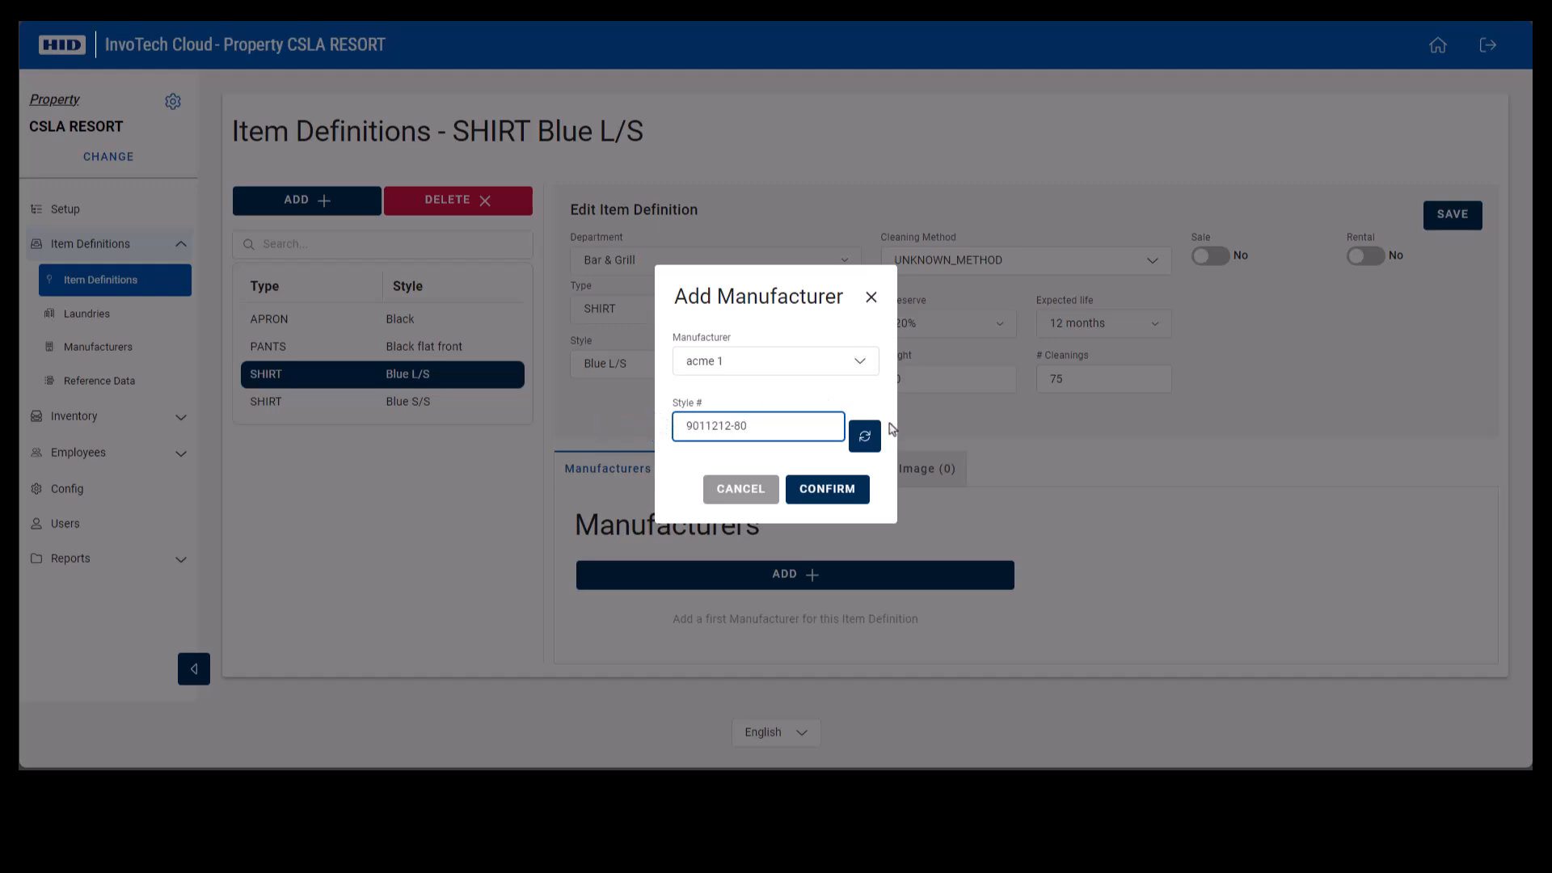
left_click(820, 496)
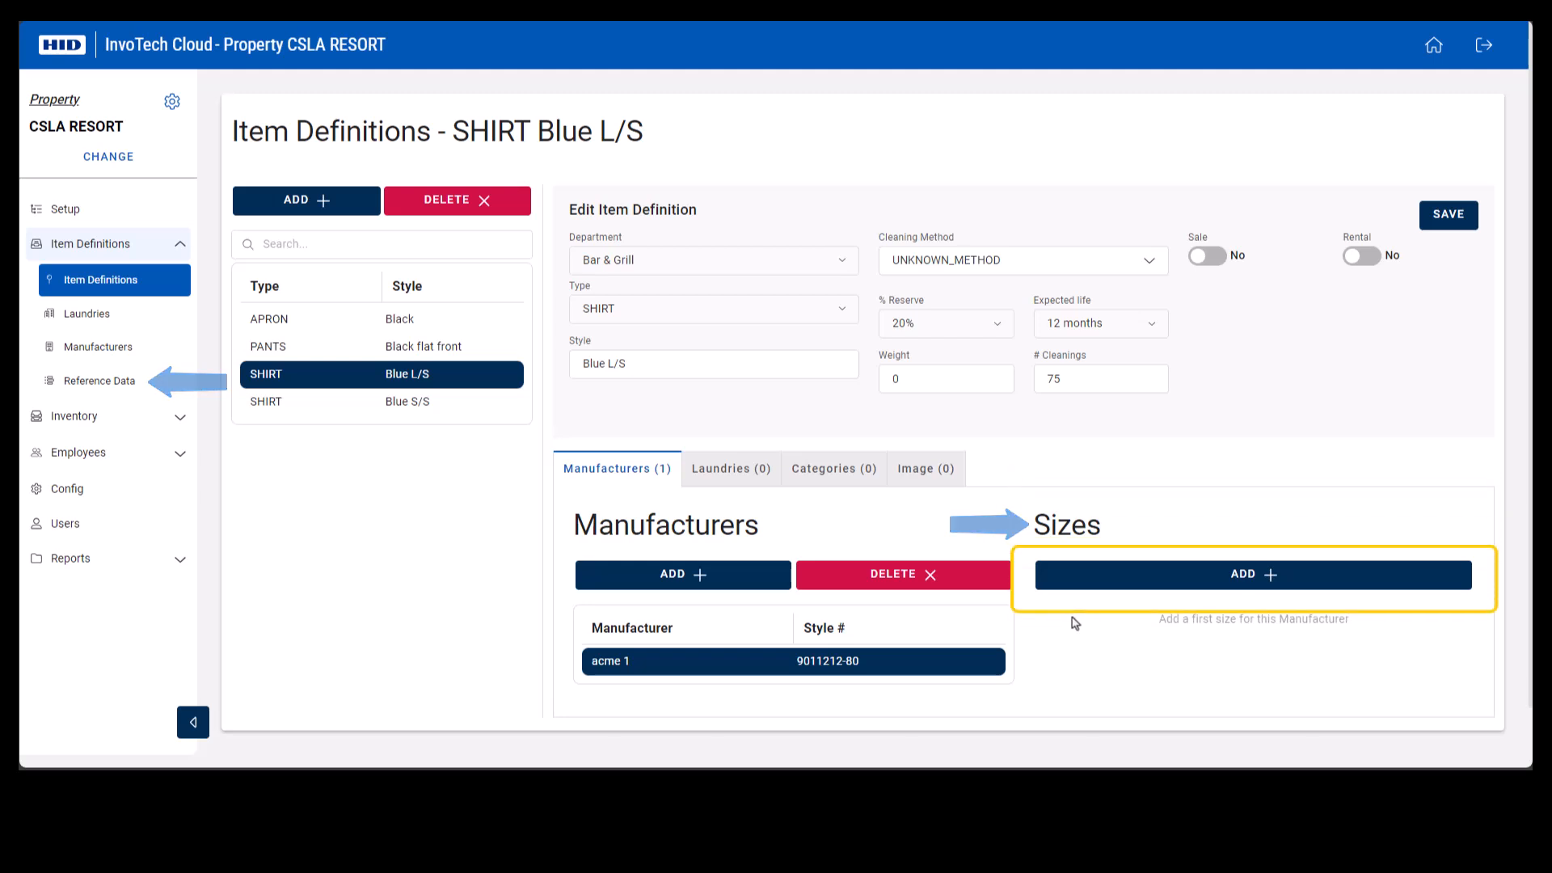
Step: Add size S for the acme 1 manufacturer with no length and a cost of 30.00
left_click(1153, 579)
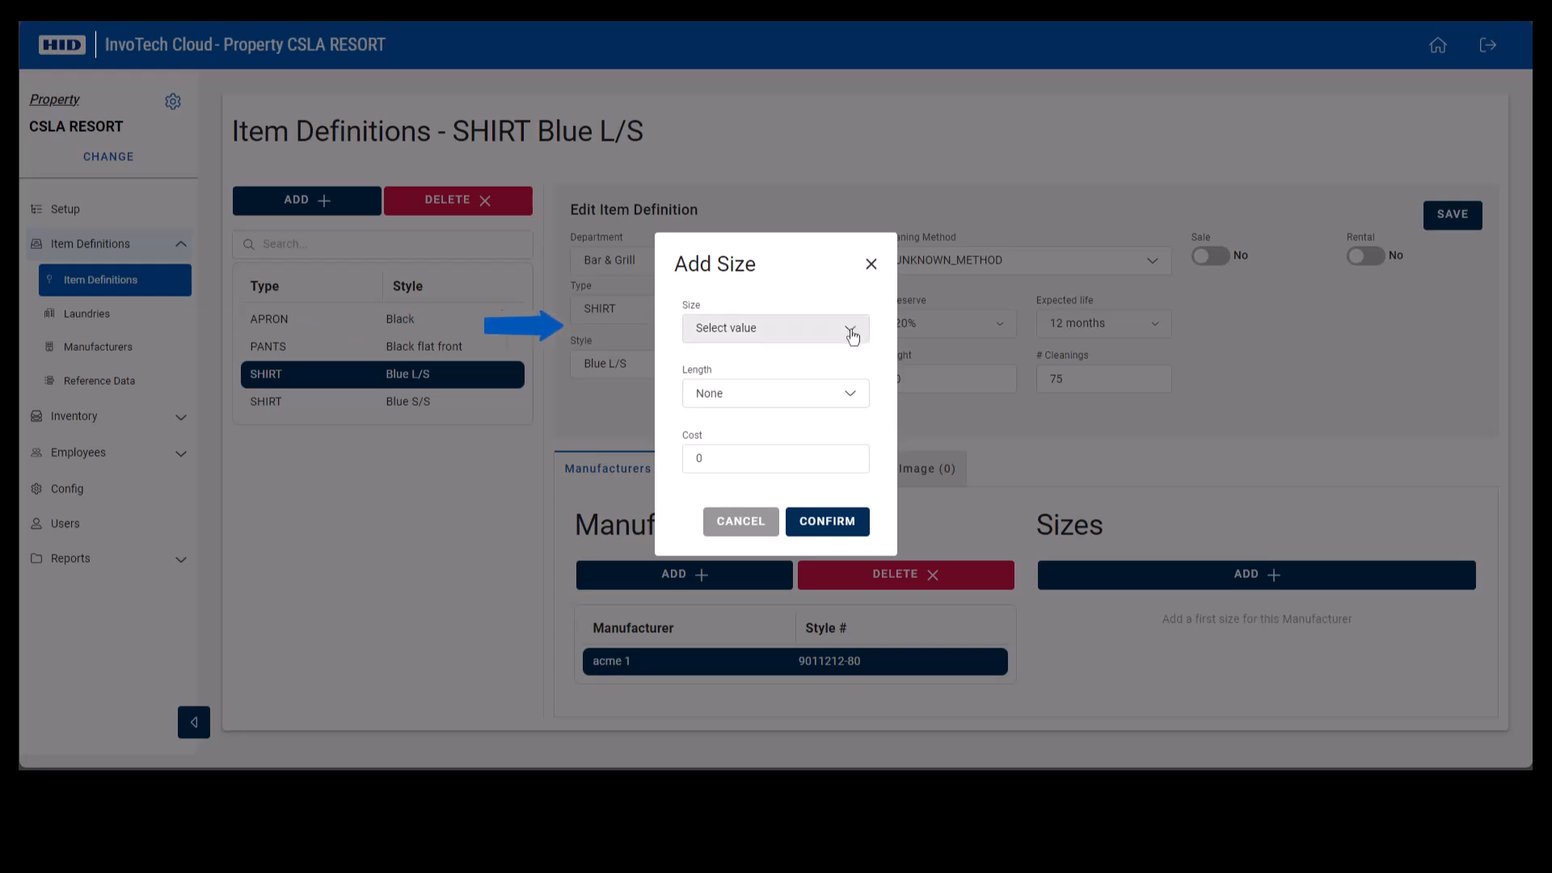
left_click(853, 336)
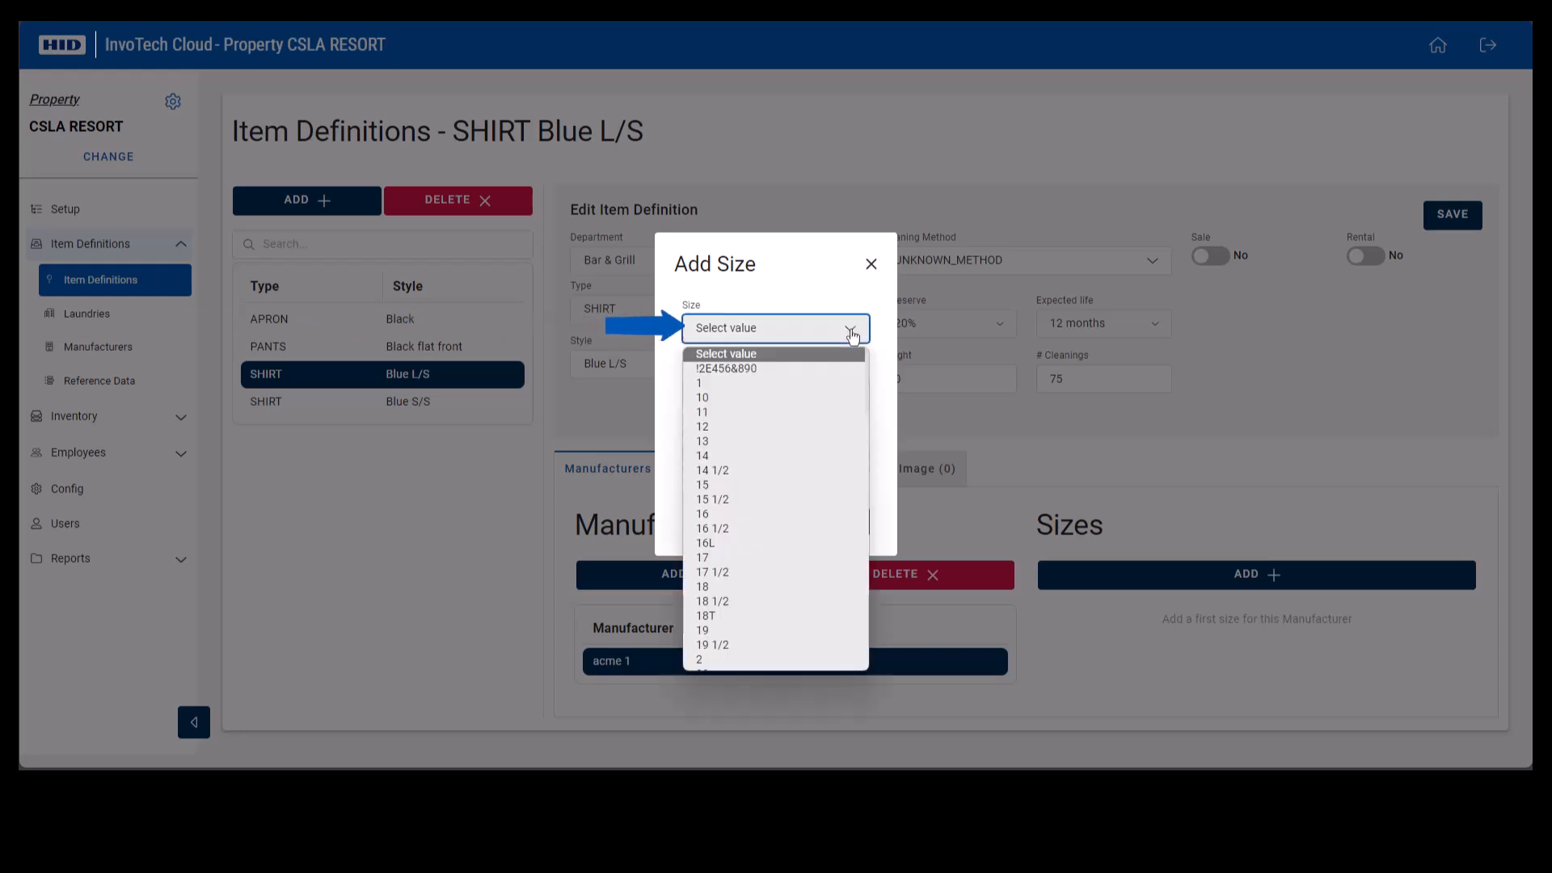
key("s")
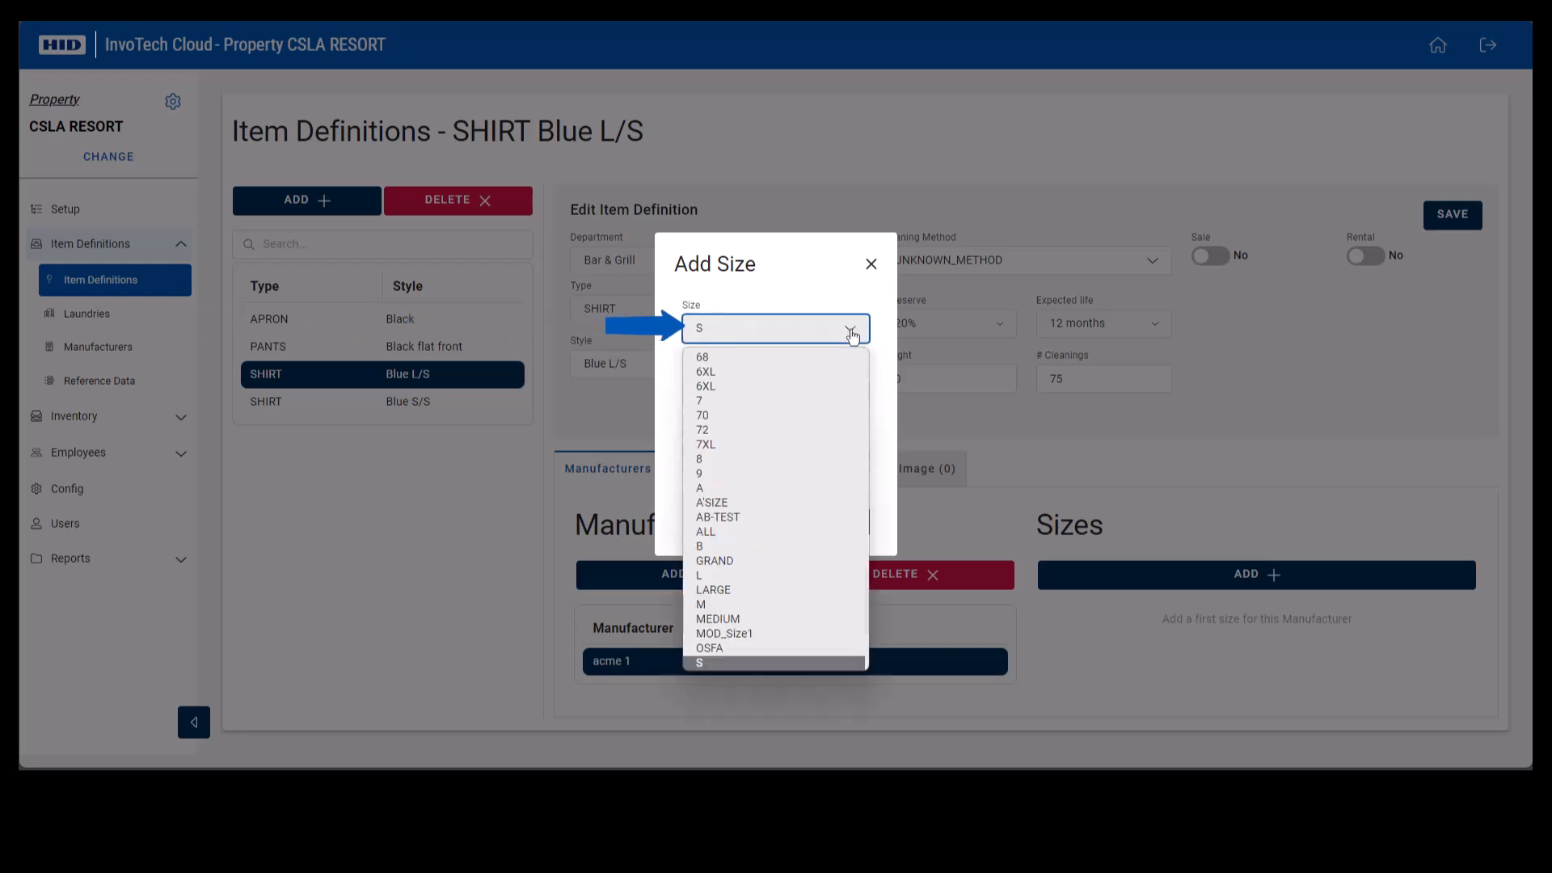
scroll(841, 512, "up", 1)
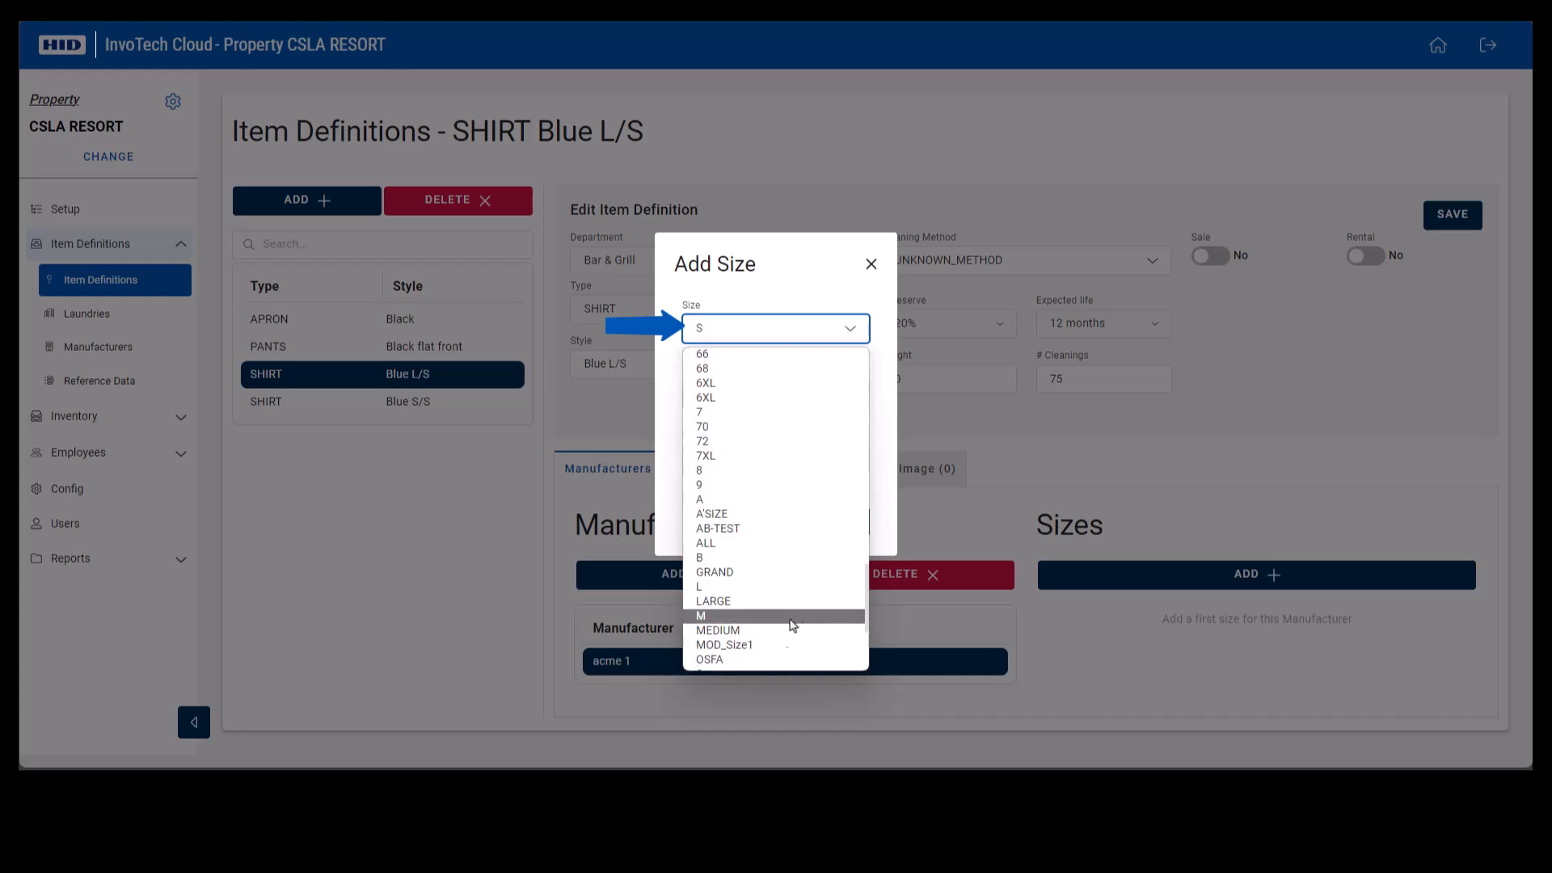
scroll(767, 653, "down", 2)
left_click(739, 595)
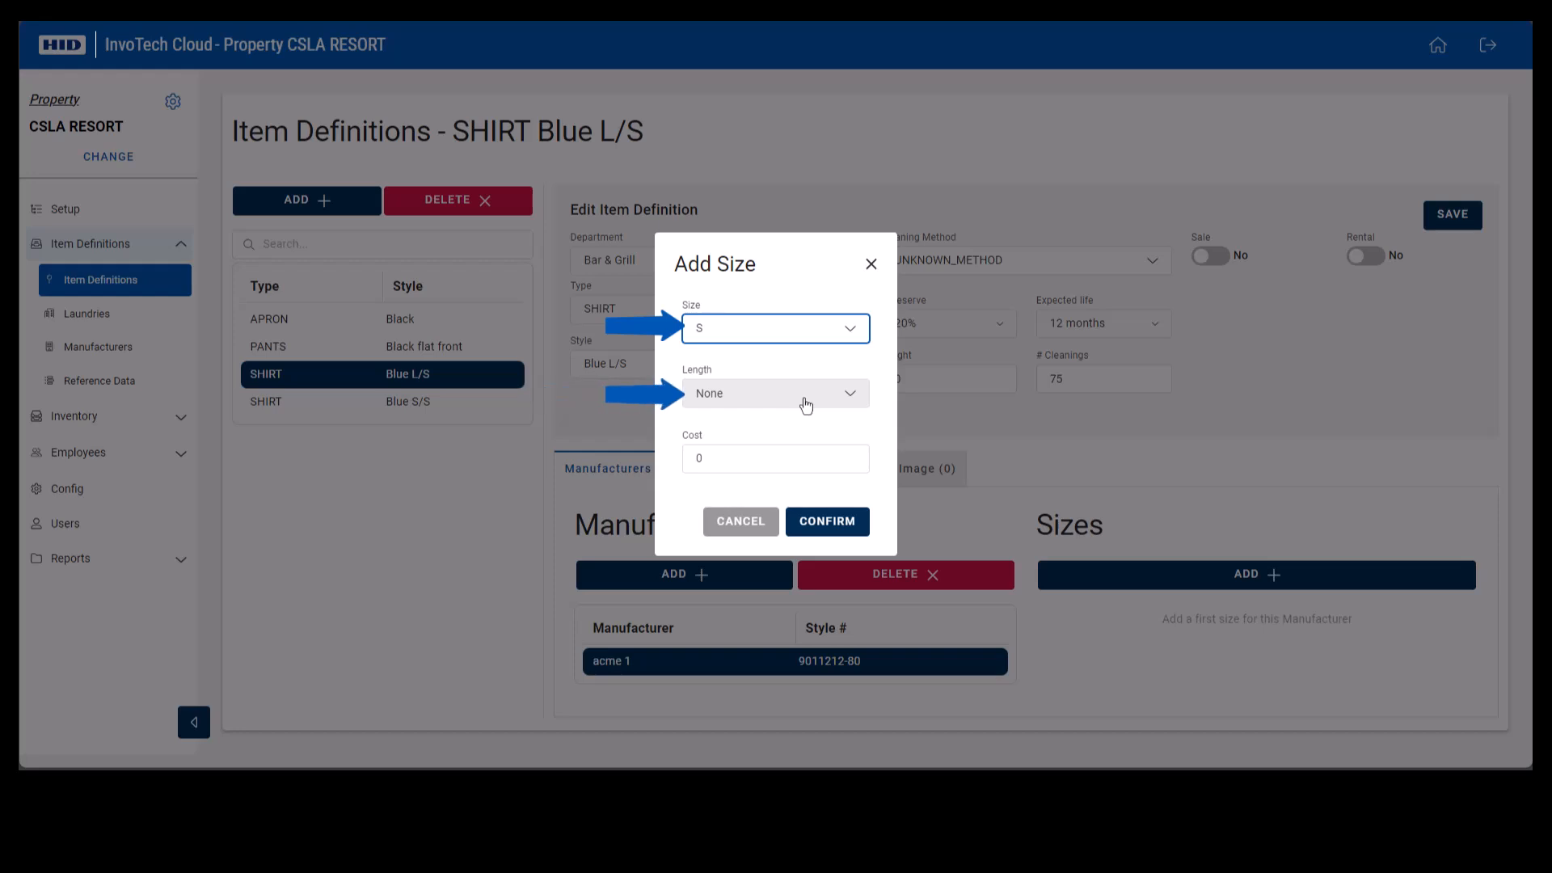
left_click_drag(731, 461, 664, 459)
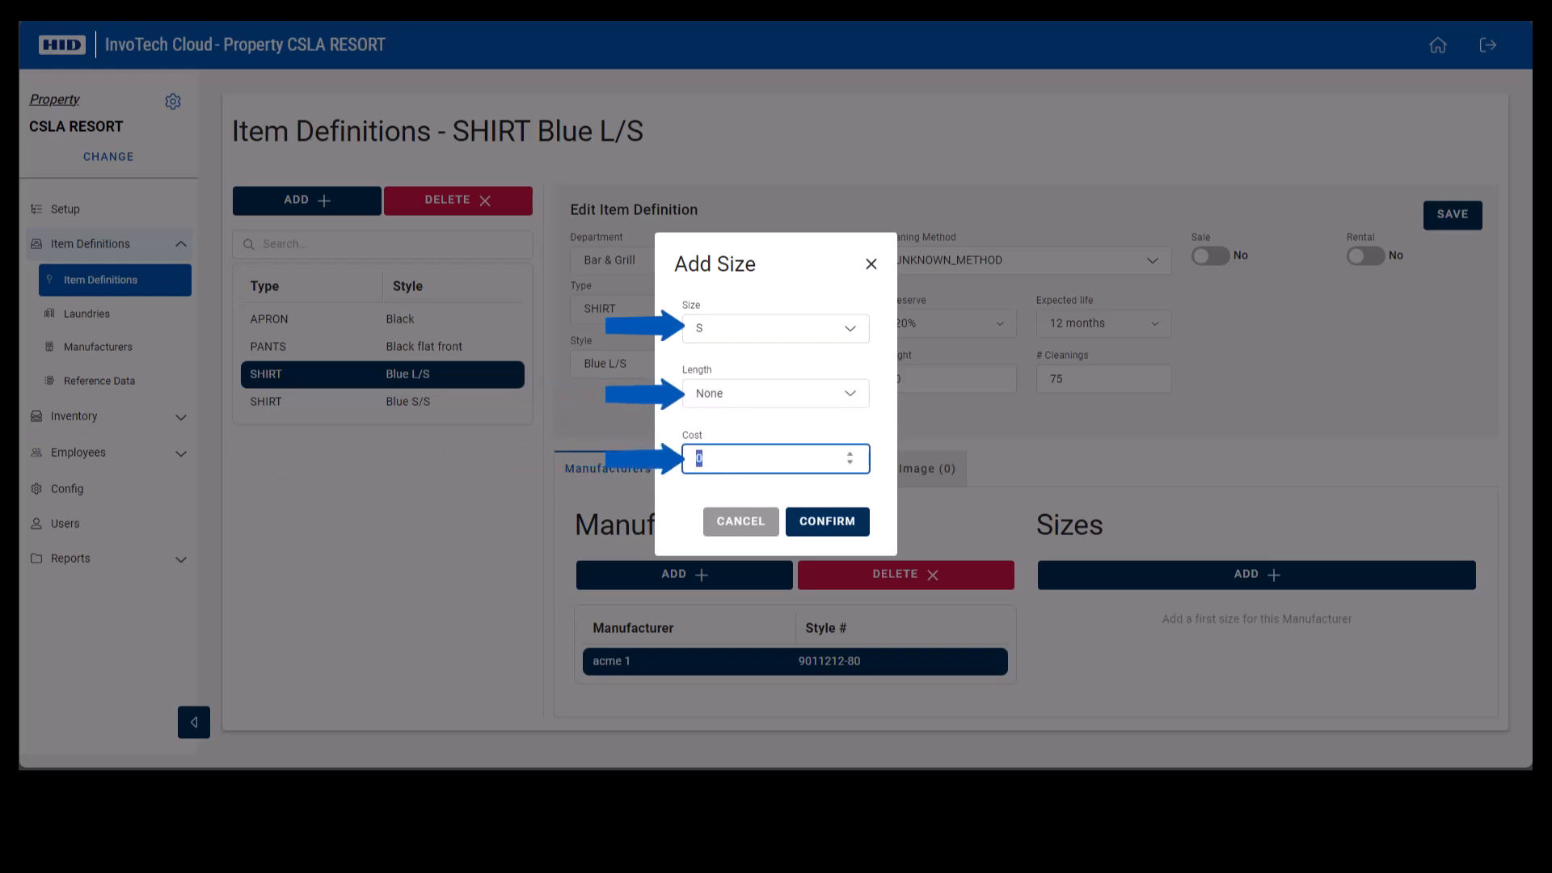
type("30.00")
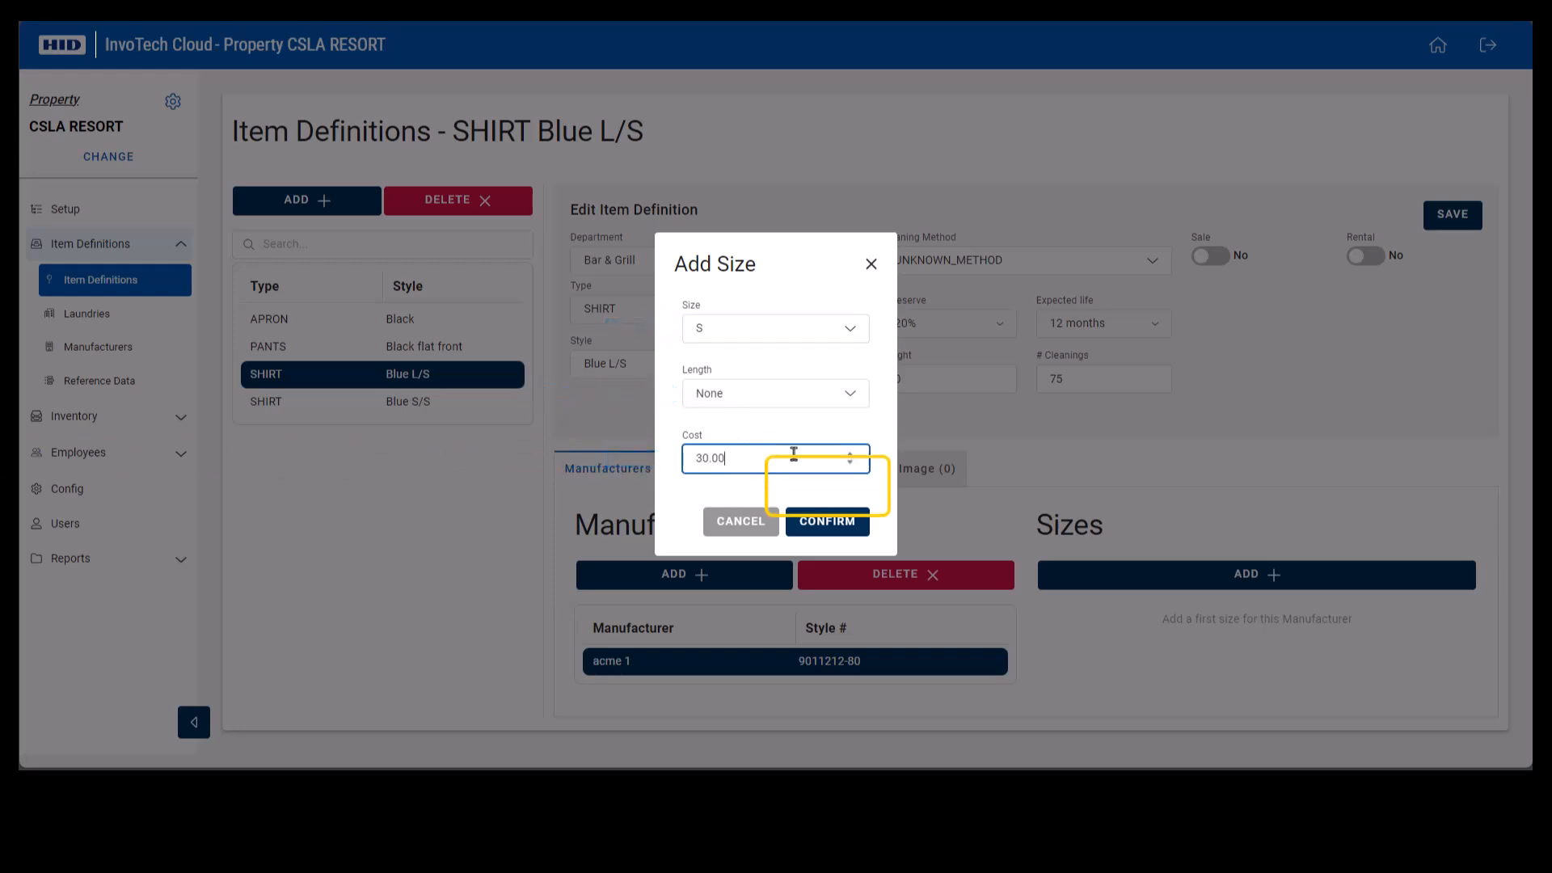
left_click(833, 524)
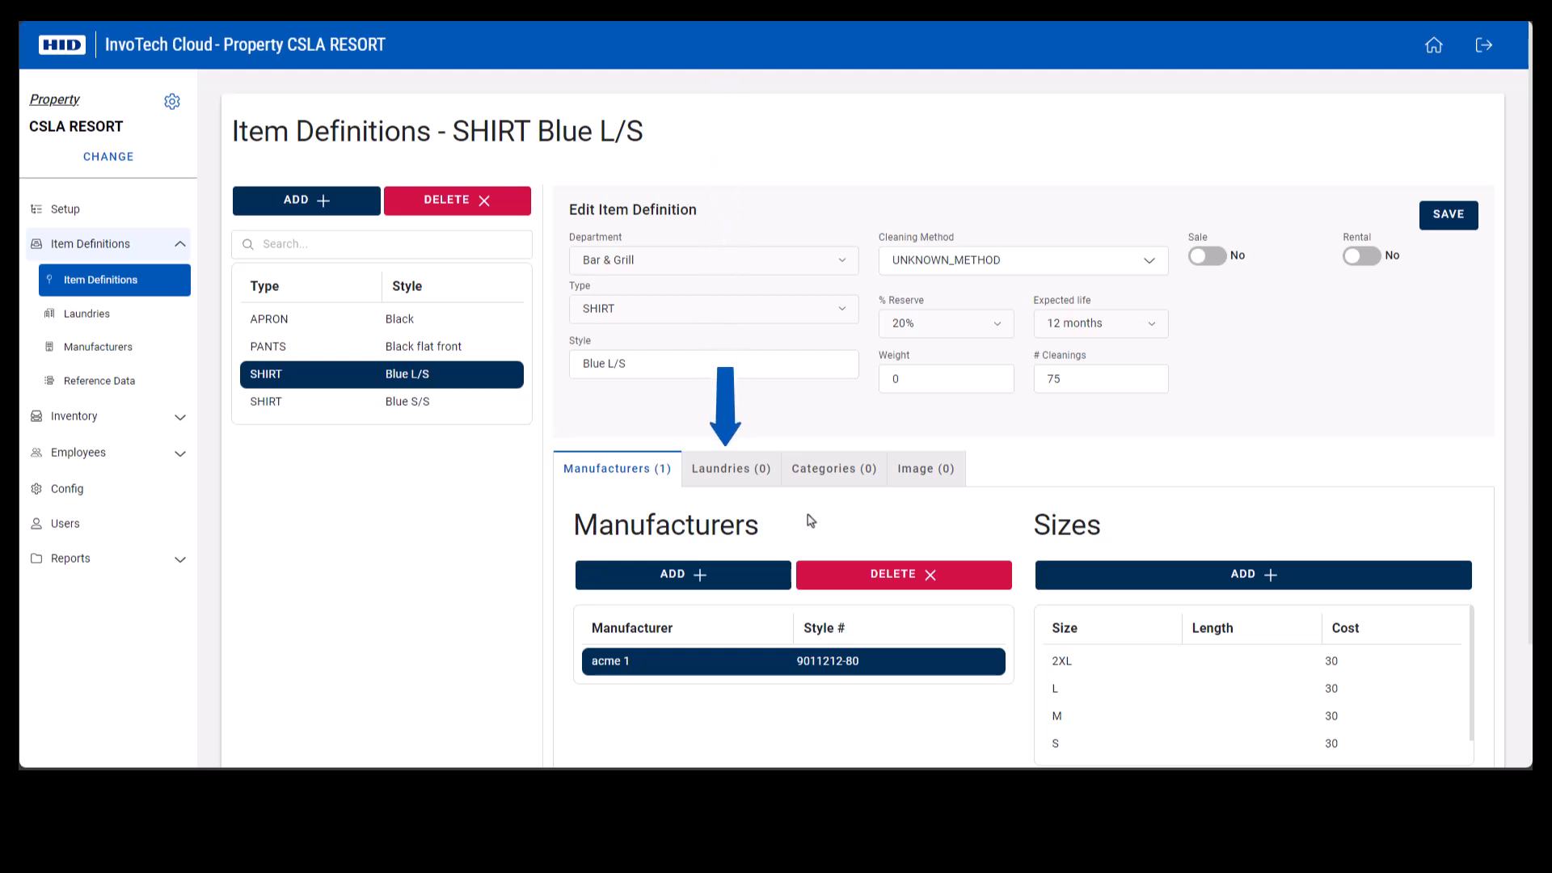
Step: Add acme laundry as a laundry for the Blue L/S shirt with a cost of 1.50
left_click(726, 475)
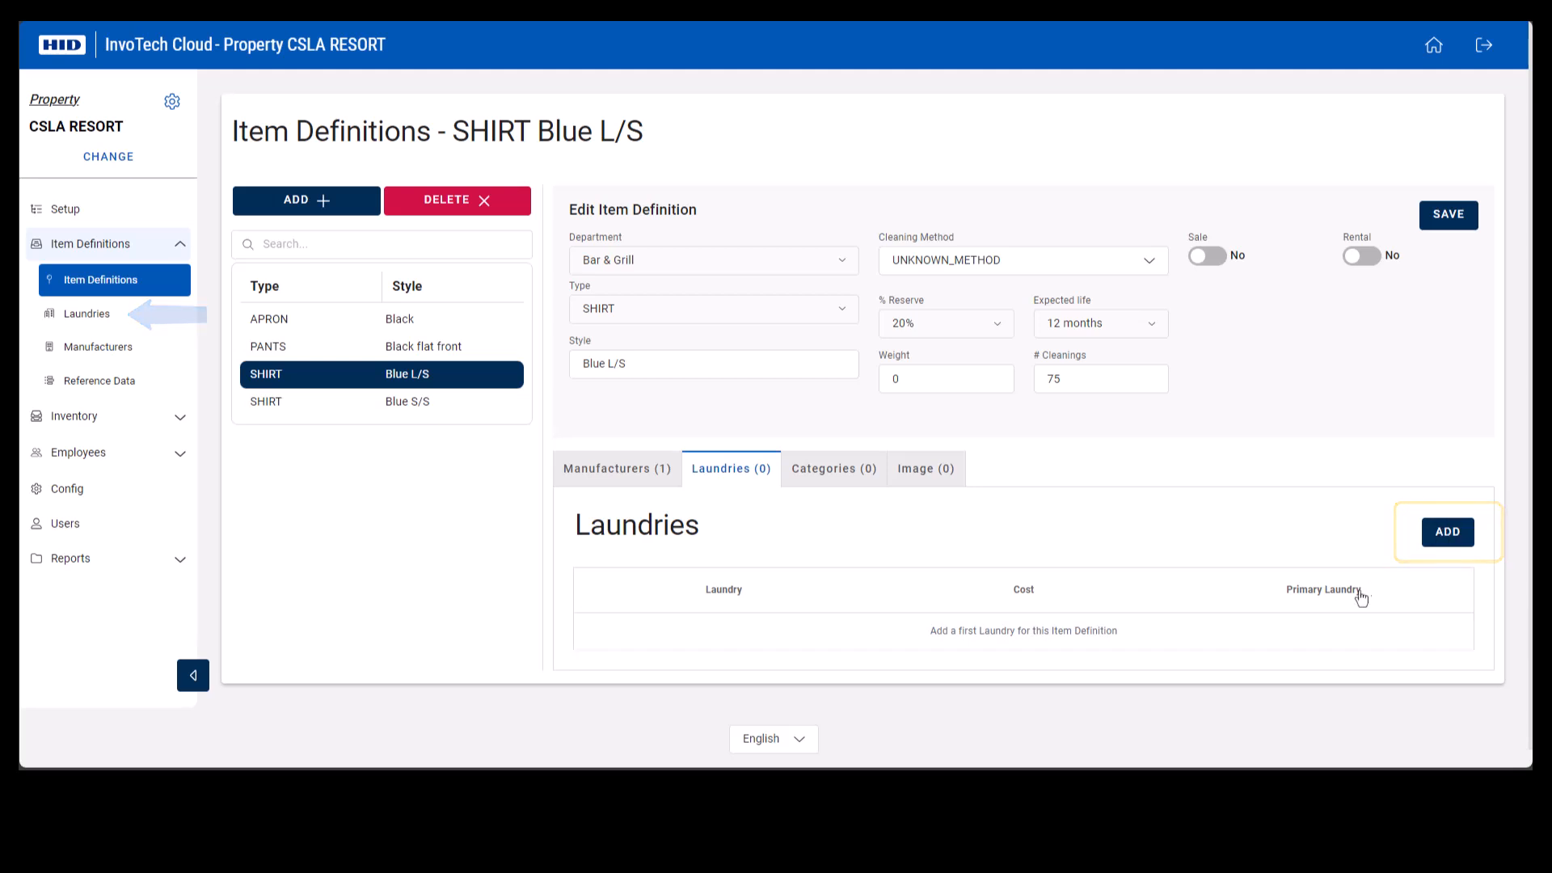
left_click(1446, 535)
left_click(775, 361)
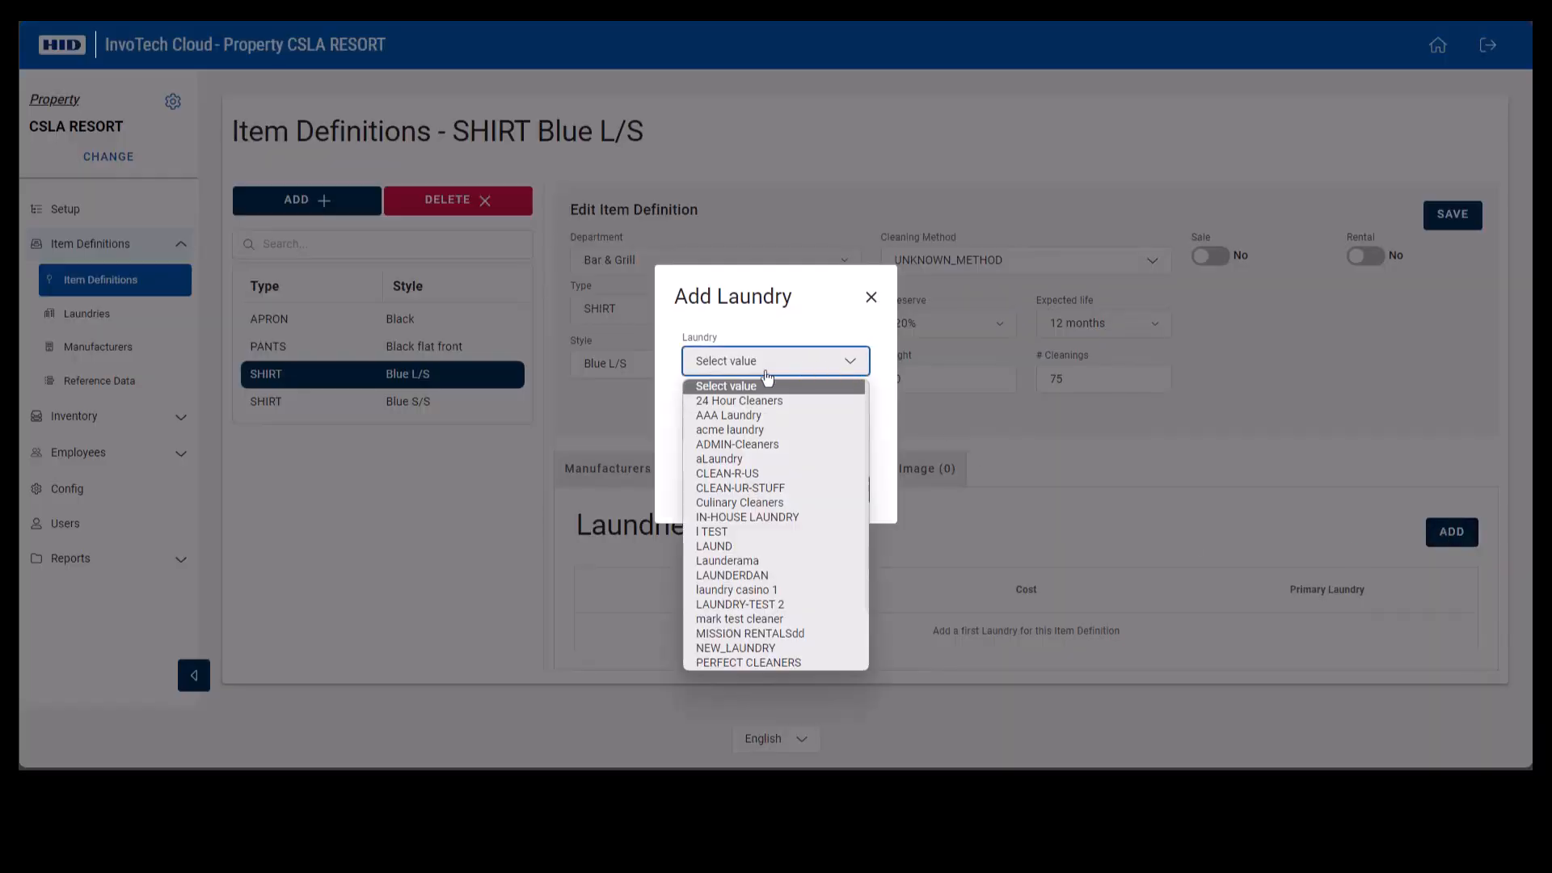
left_click(730, 429)
left_click(748, 434)
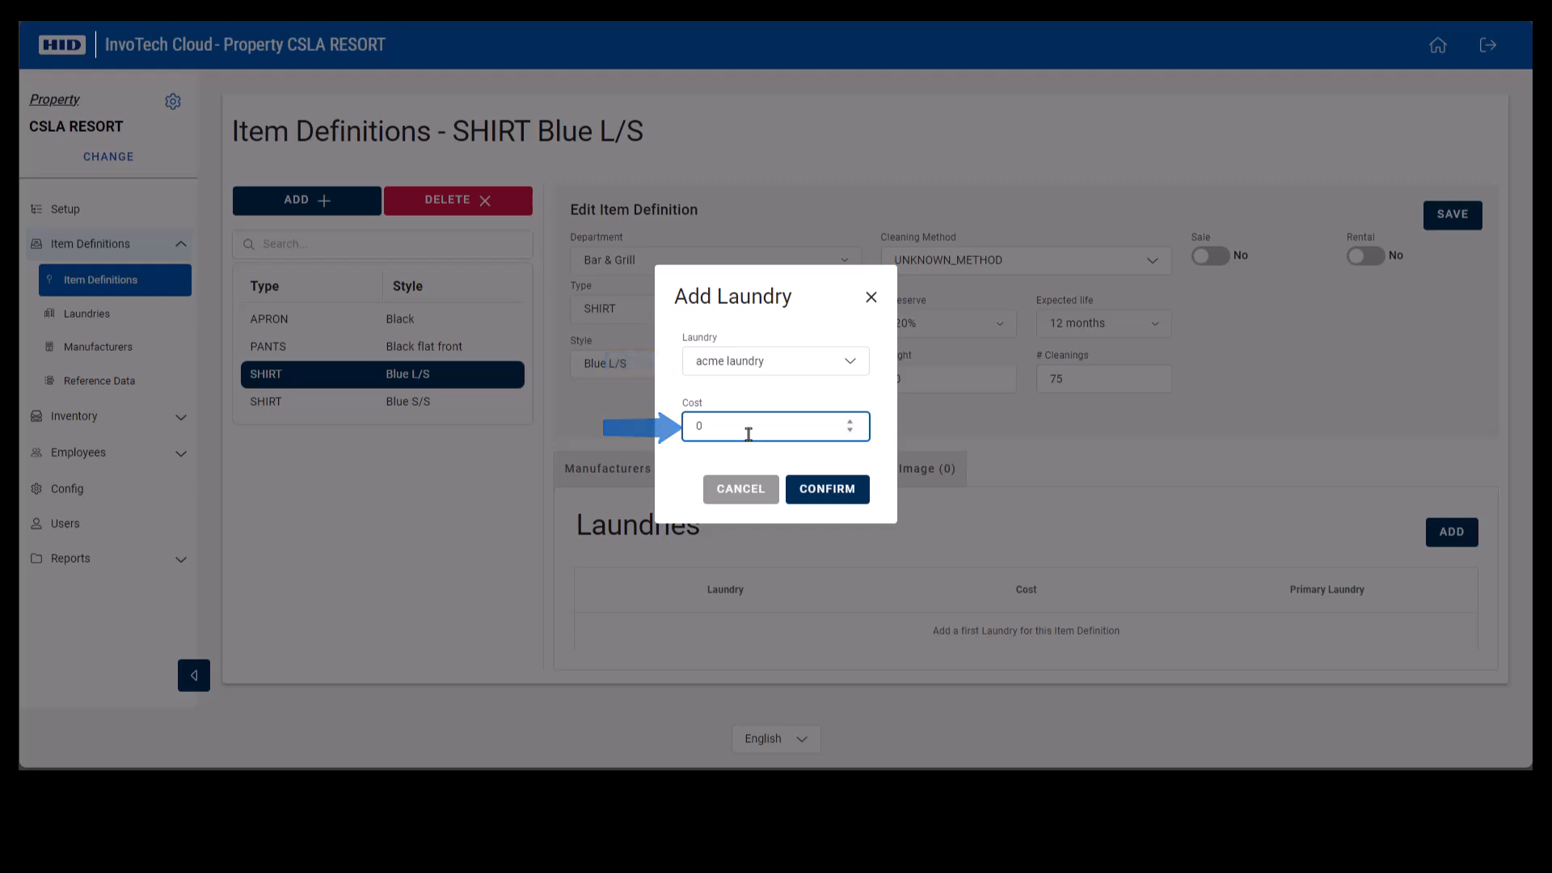
type("1.50")
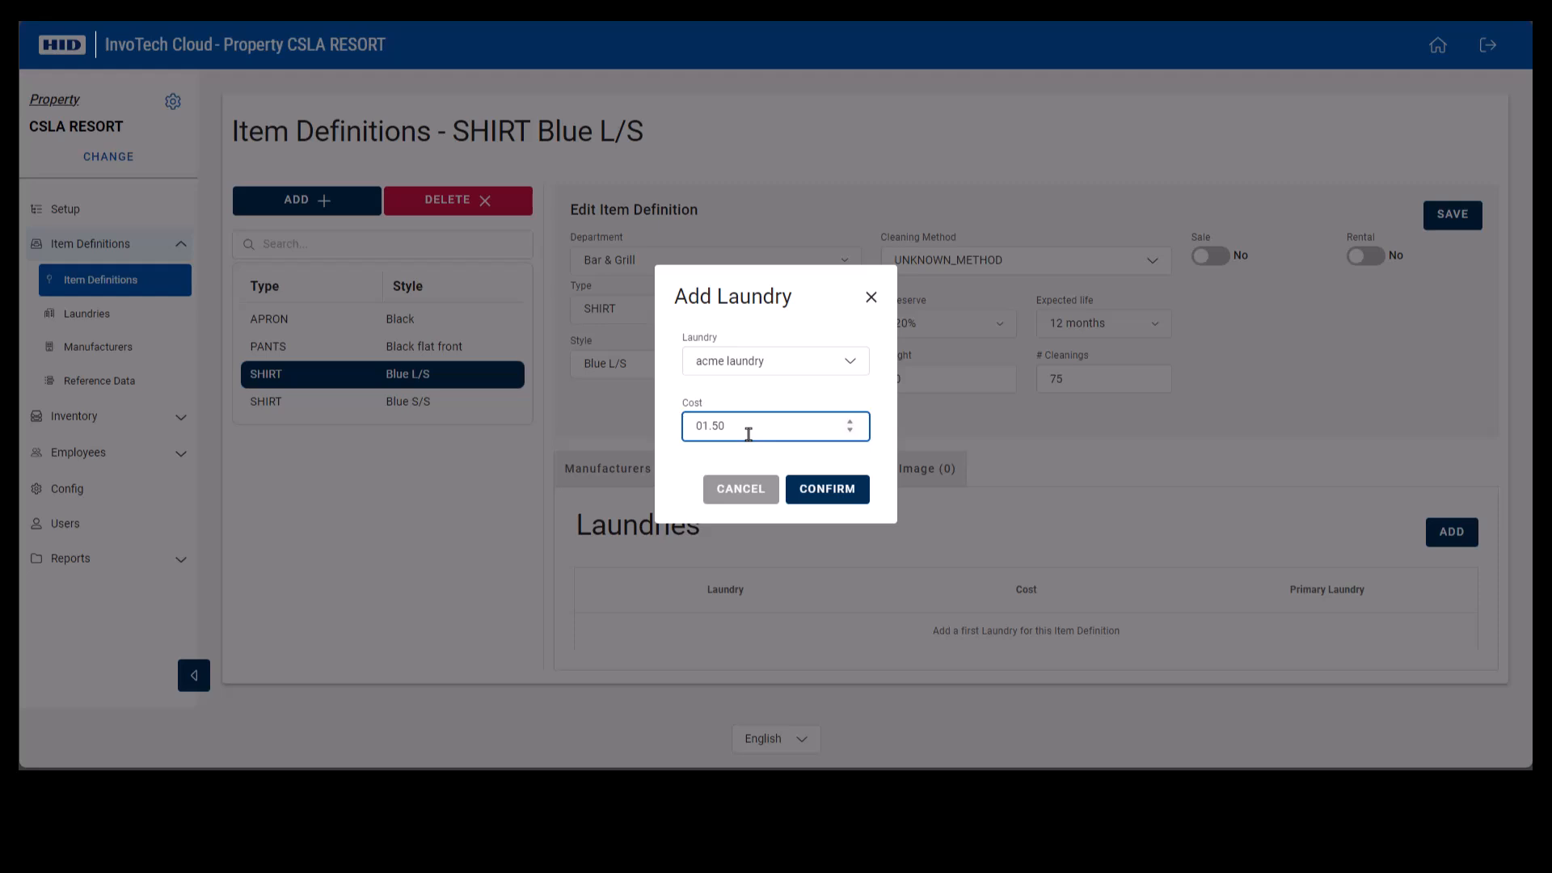
left_click(700, 427)
key("BackSpace")
left_click(820, 489)
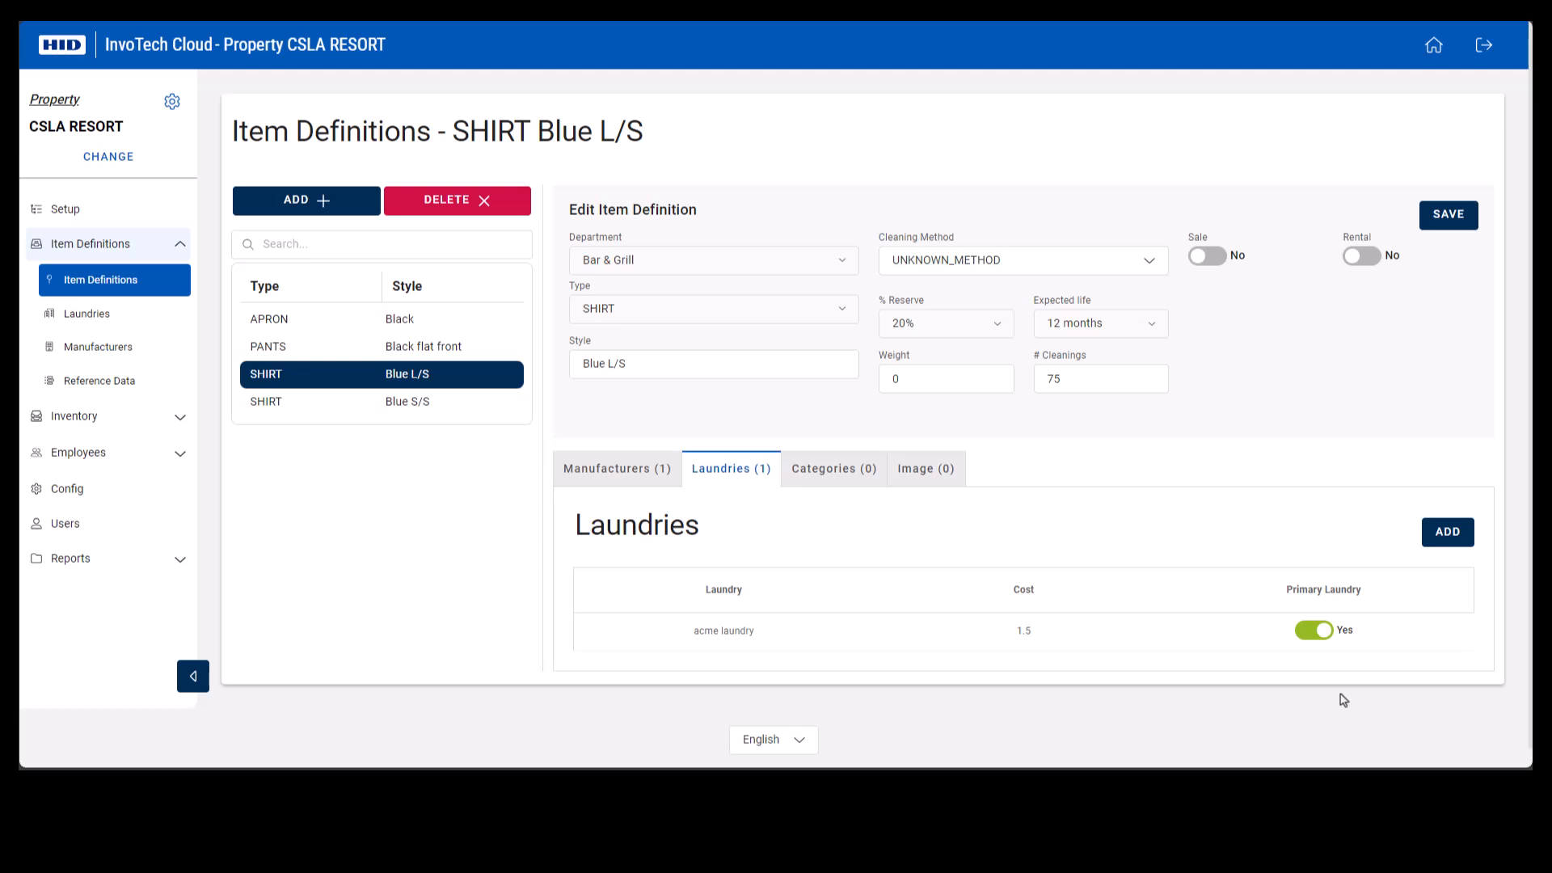
Step: Add IN-HOUSE LAUNDRY to the shirt with a cost of 1.00, declining to make it the primary laundry
left_click(1445, 535)
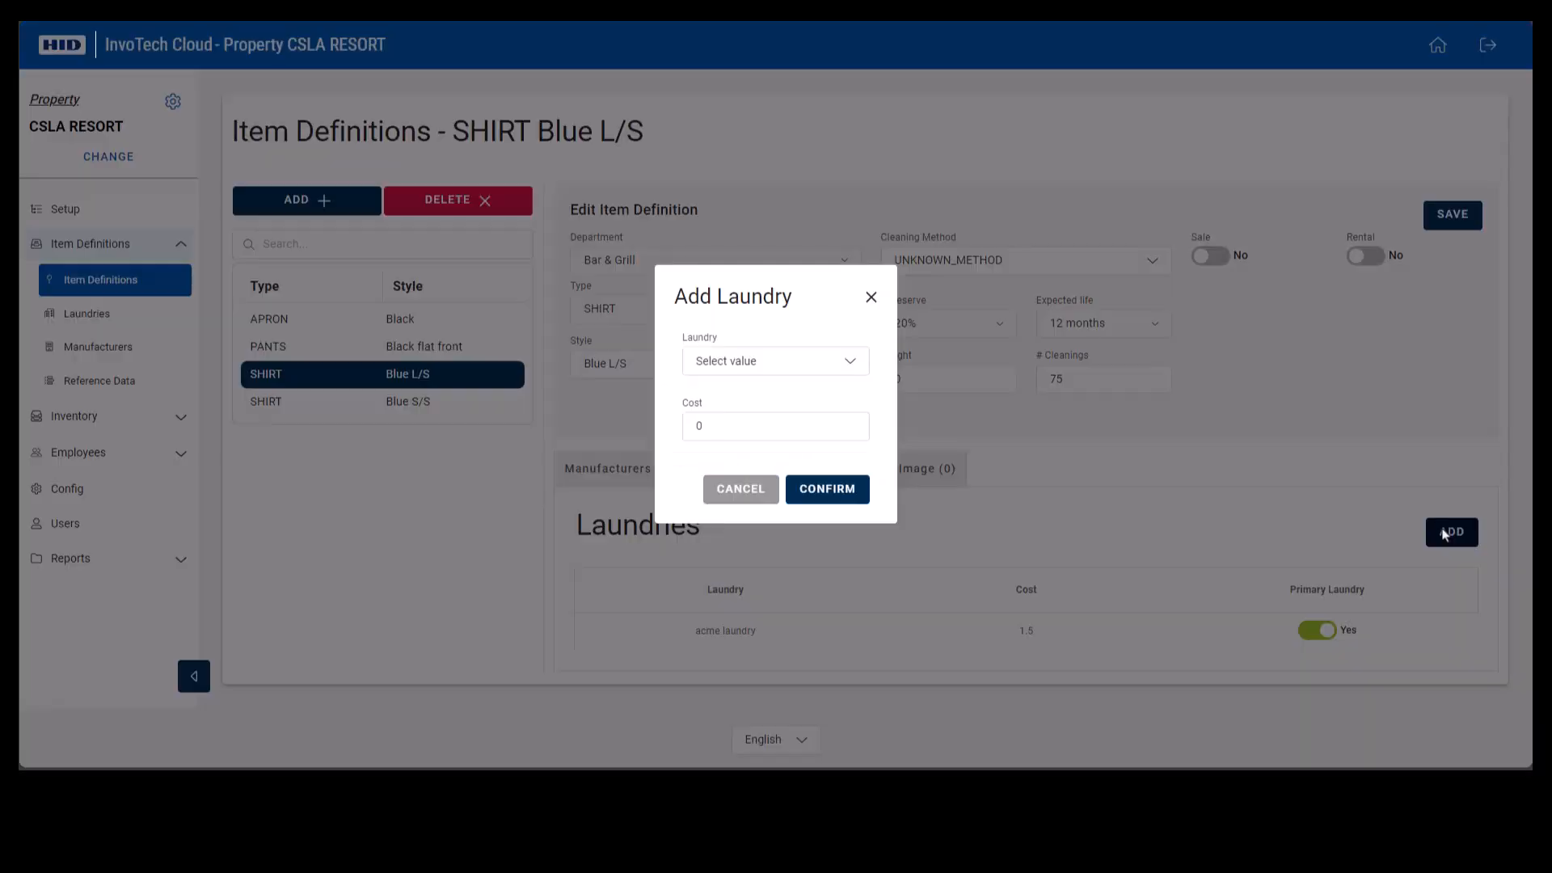
left_click(848, 368)
left_click(776, 502)
left_click(710, 424)
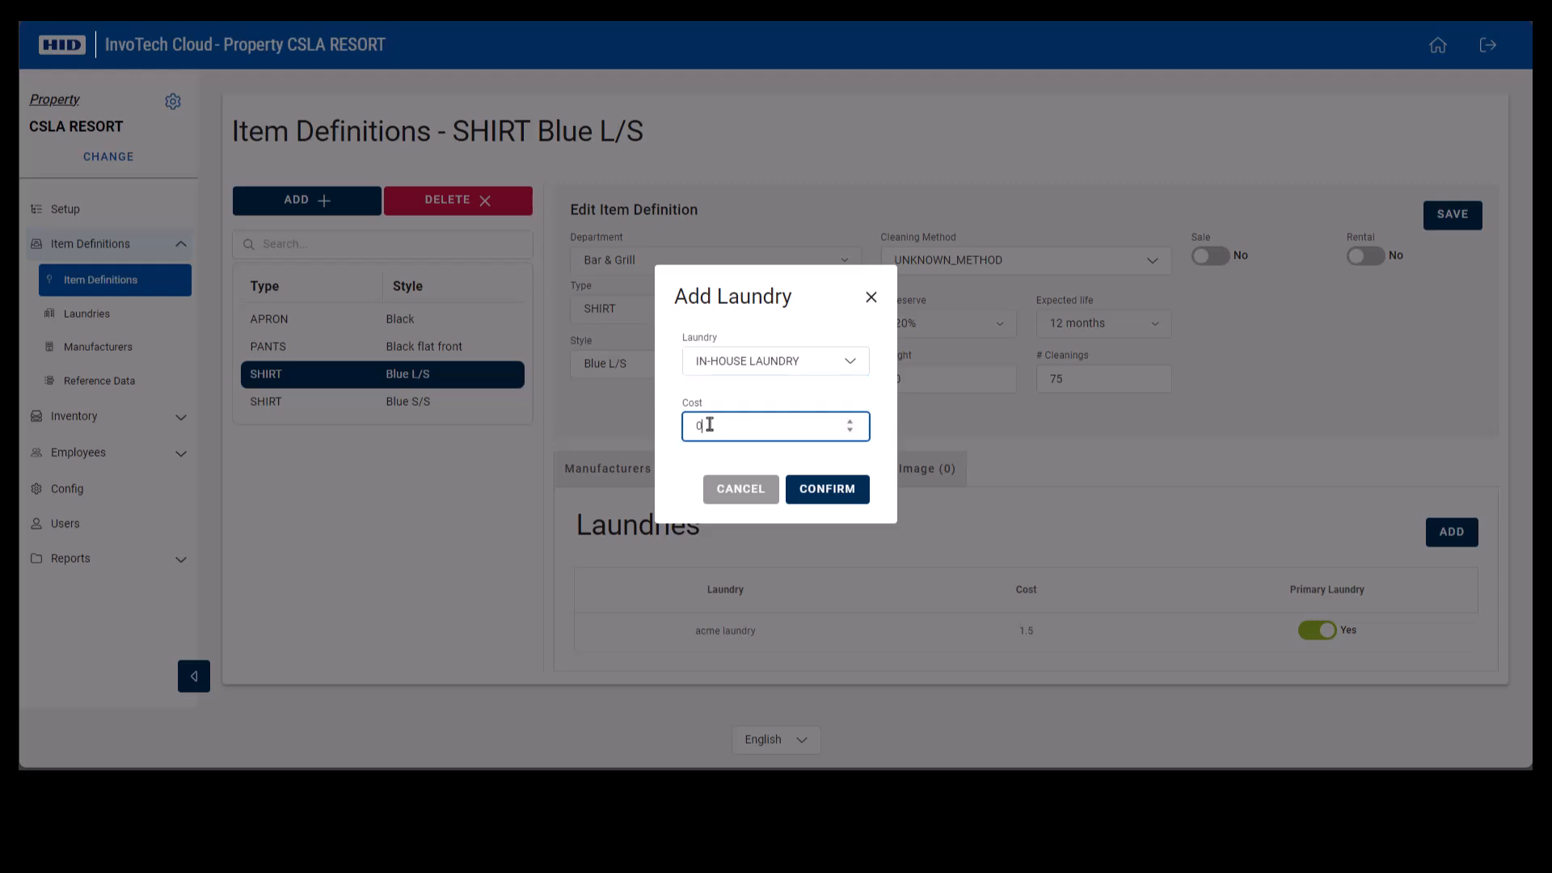
type("1.00")
left_click(823, 493)
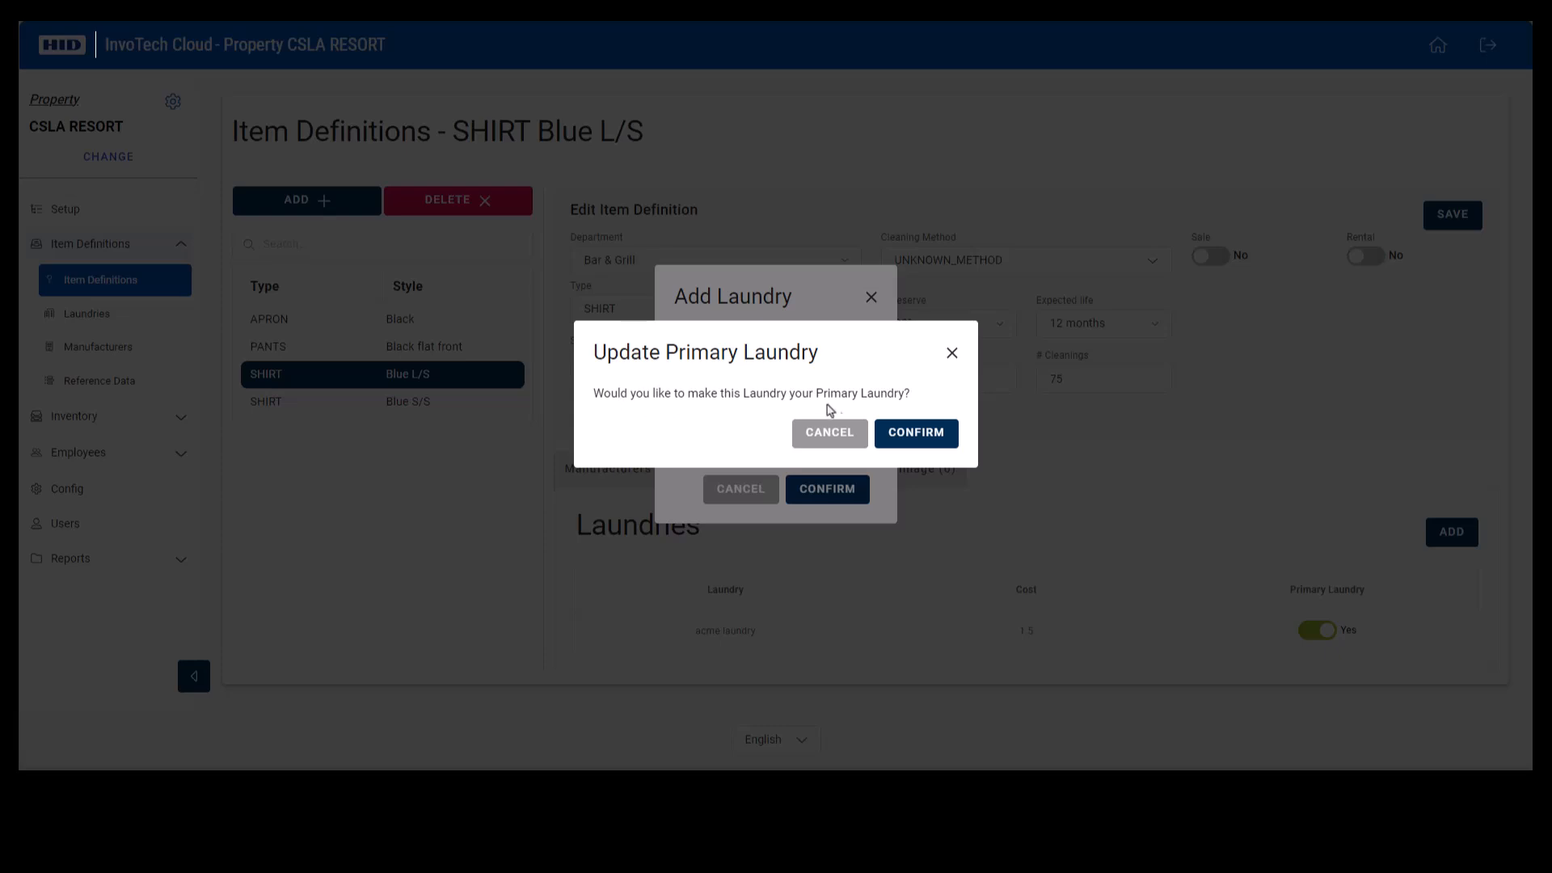
left_click(831, 434)
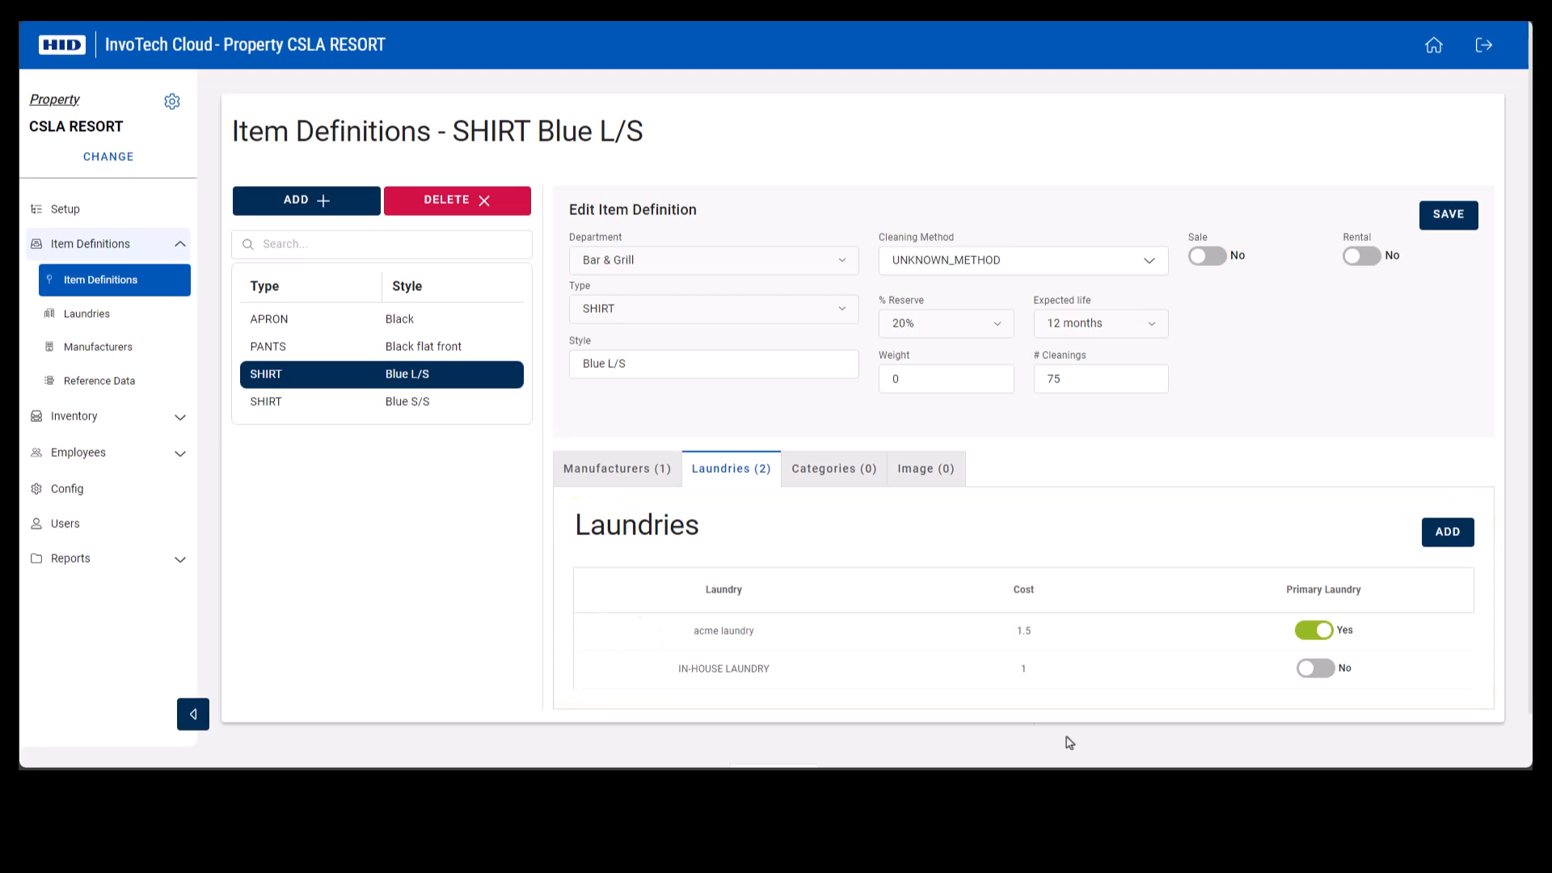
Step: Review the shirt's category and image options, and return to its manufacturers and sizes
left_click(838, 488)
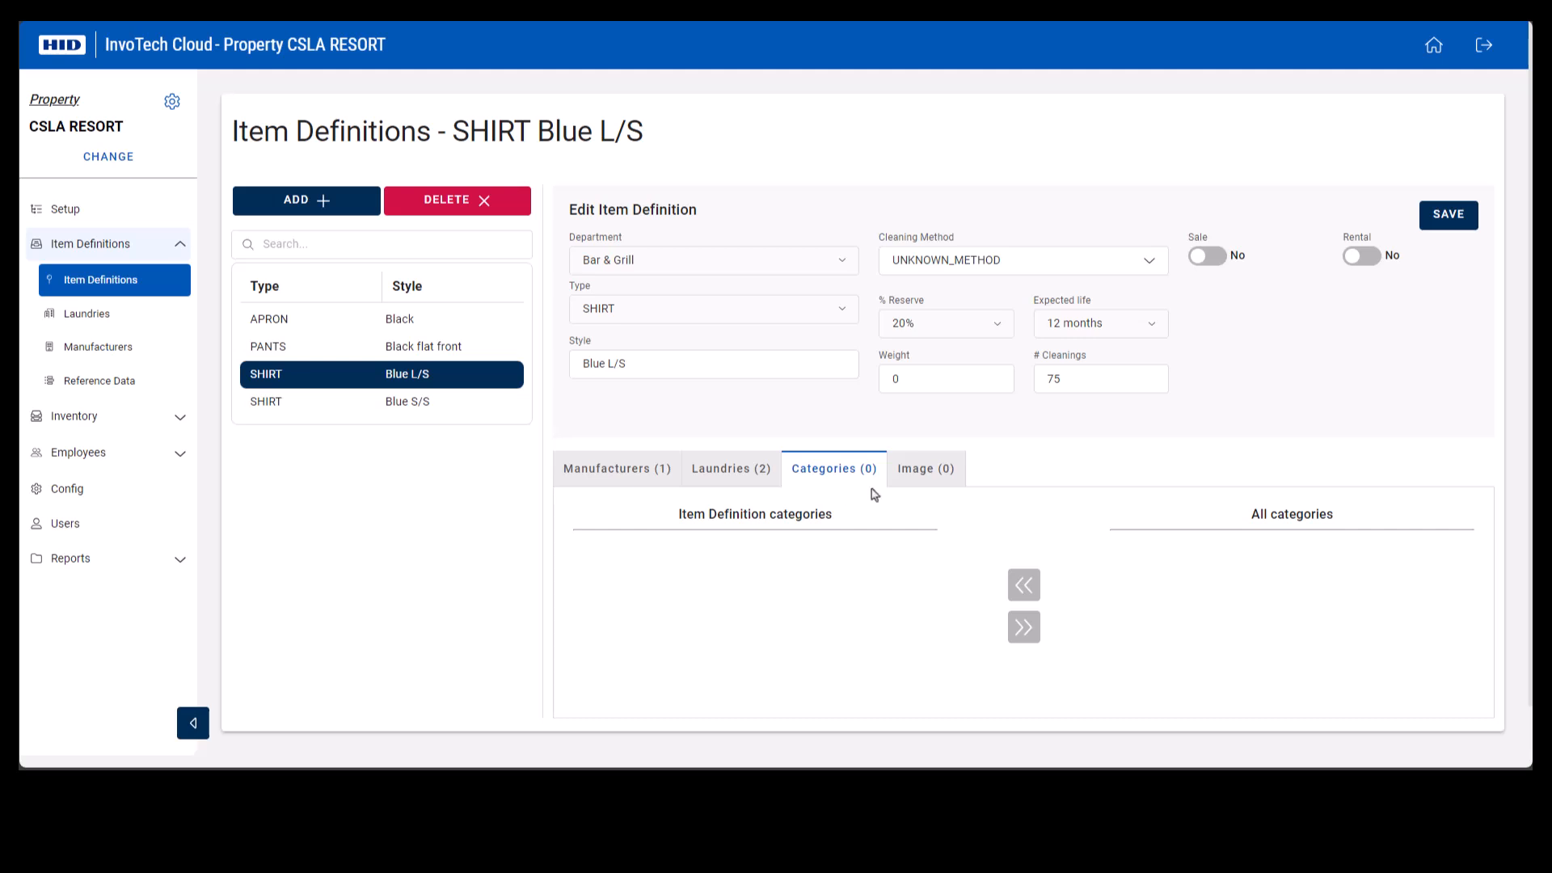
left_click(912, 485)
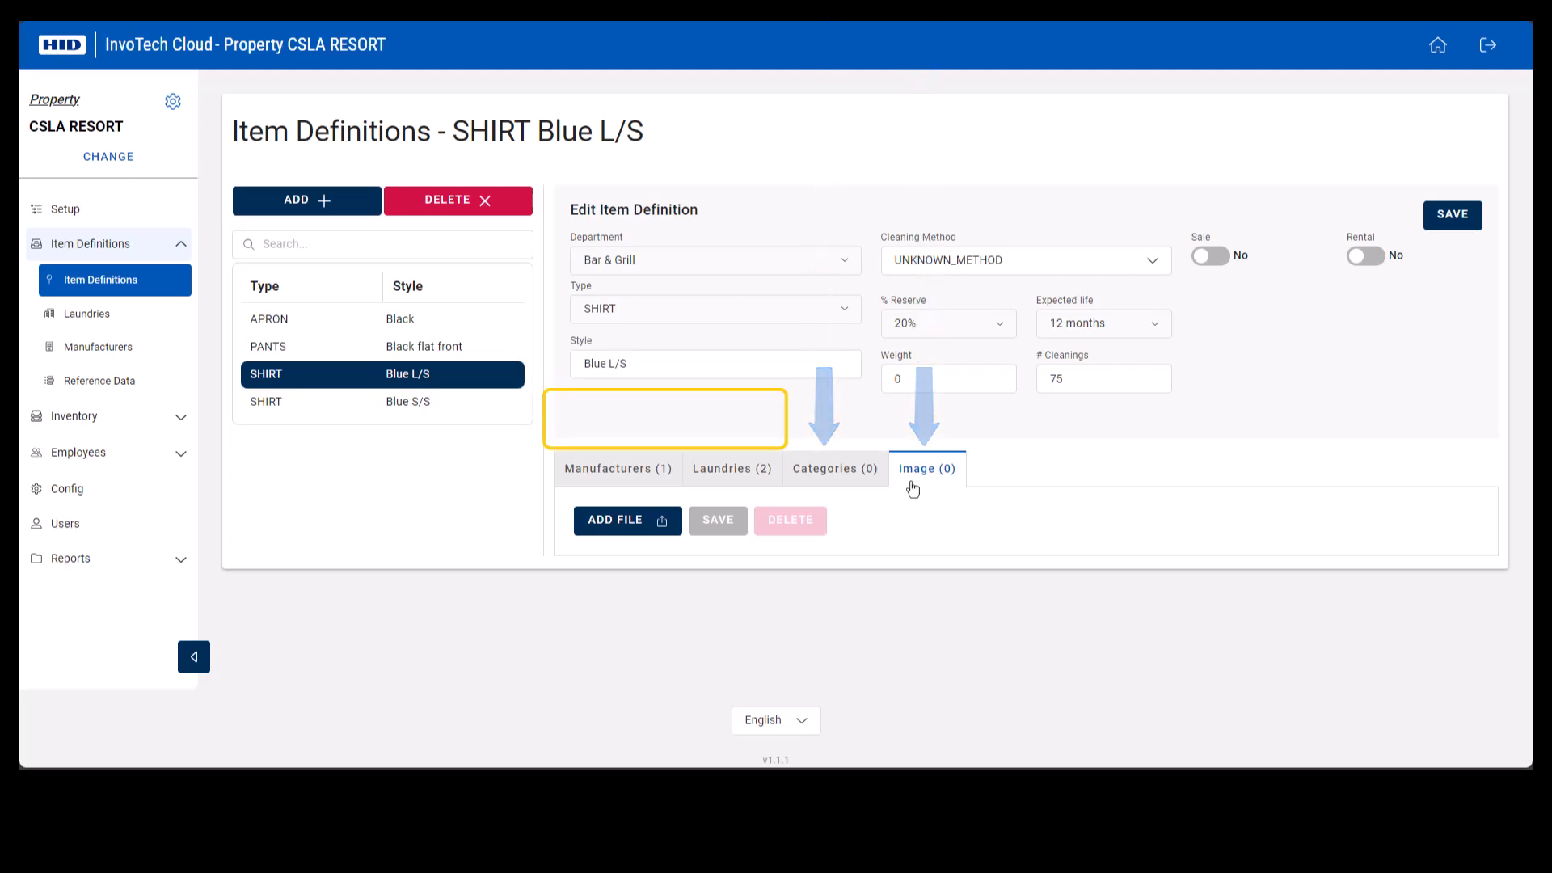
left_click(627, 481)
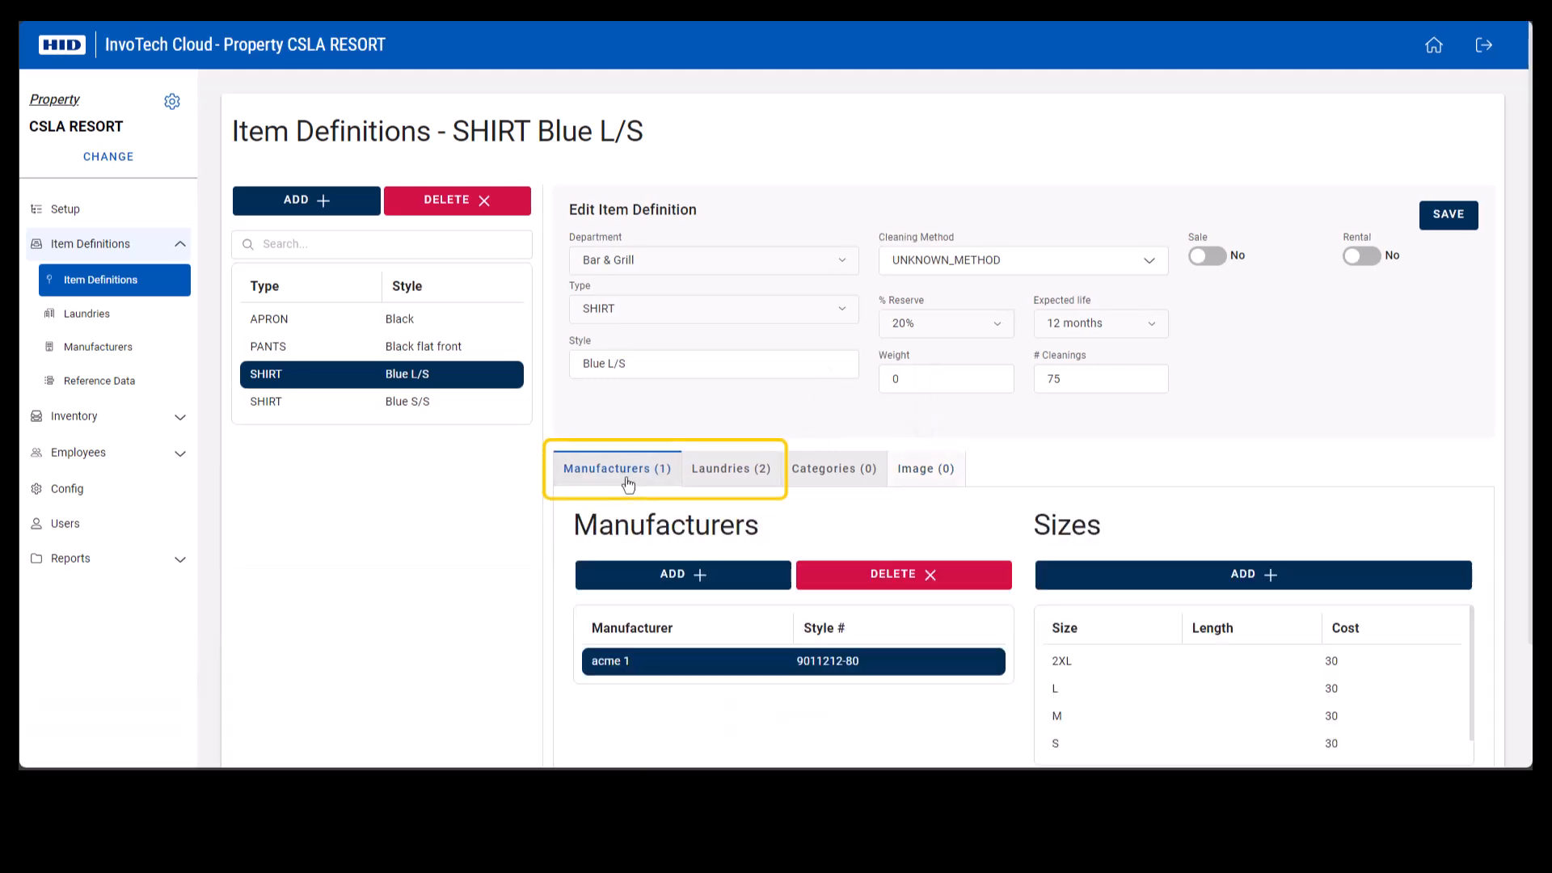
Step: Review the laundries assigned to the Blue L/S shirt and save its item definition
left_click(717, 484)
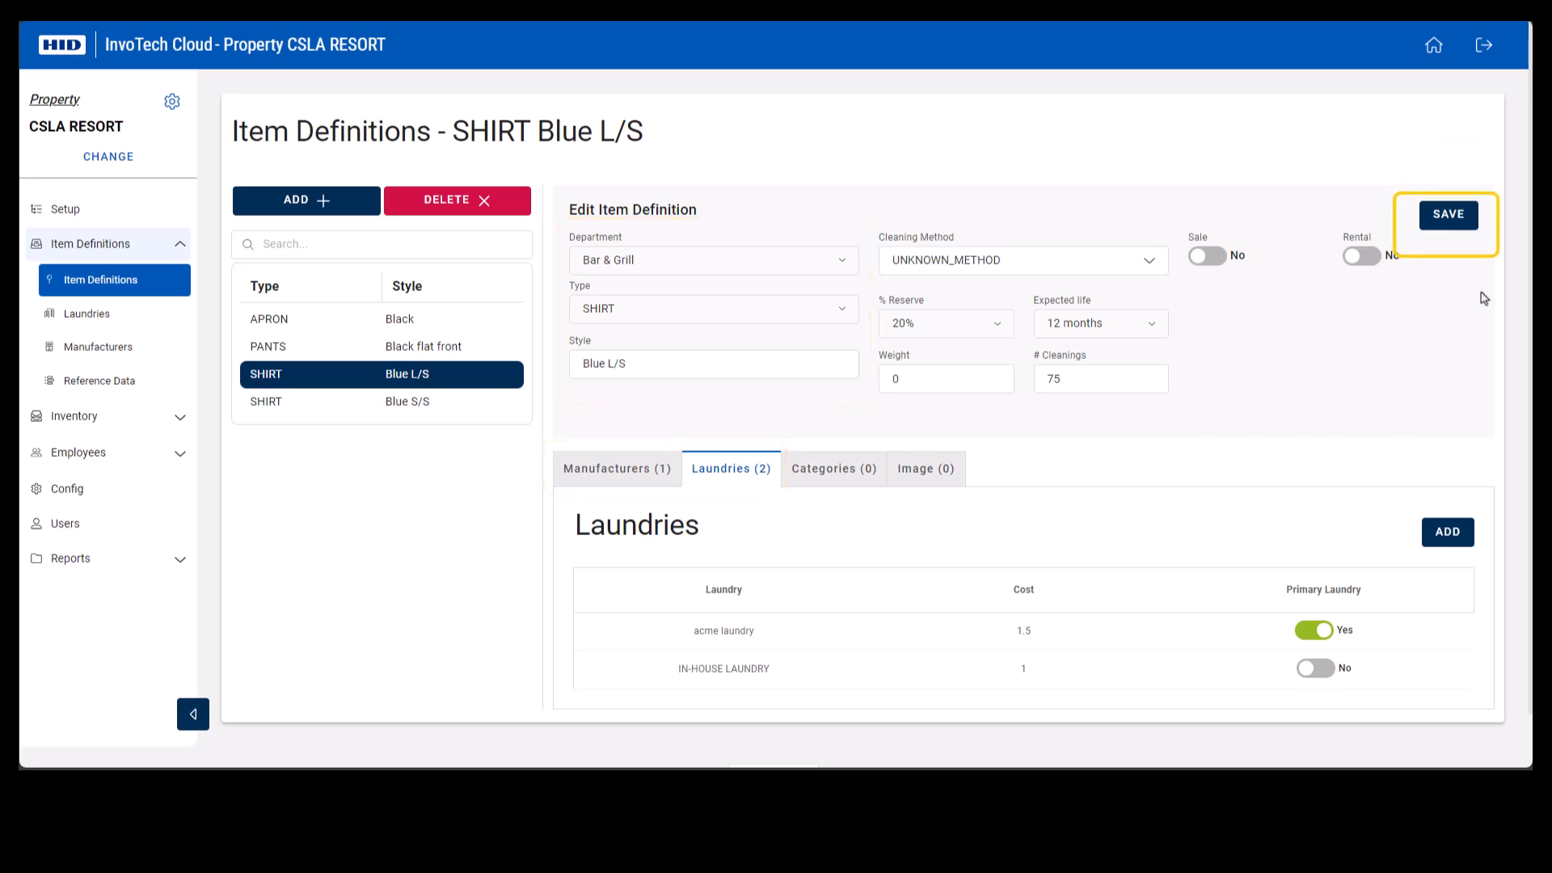
left_click(1465, 228)
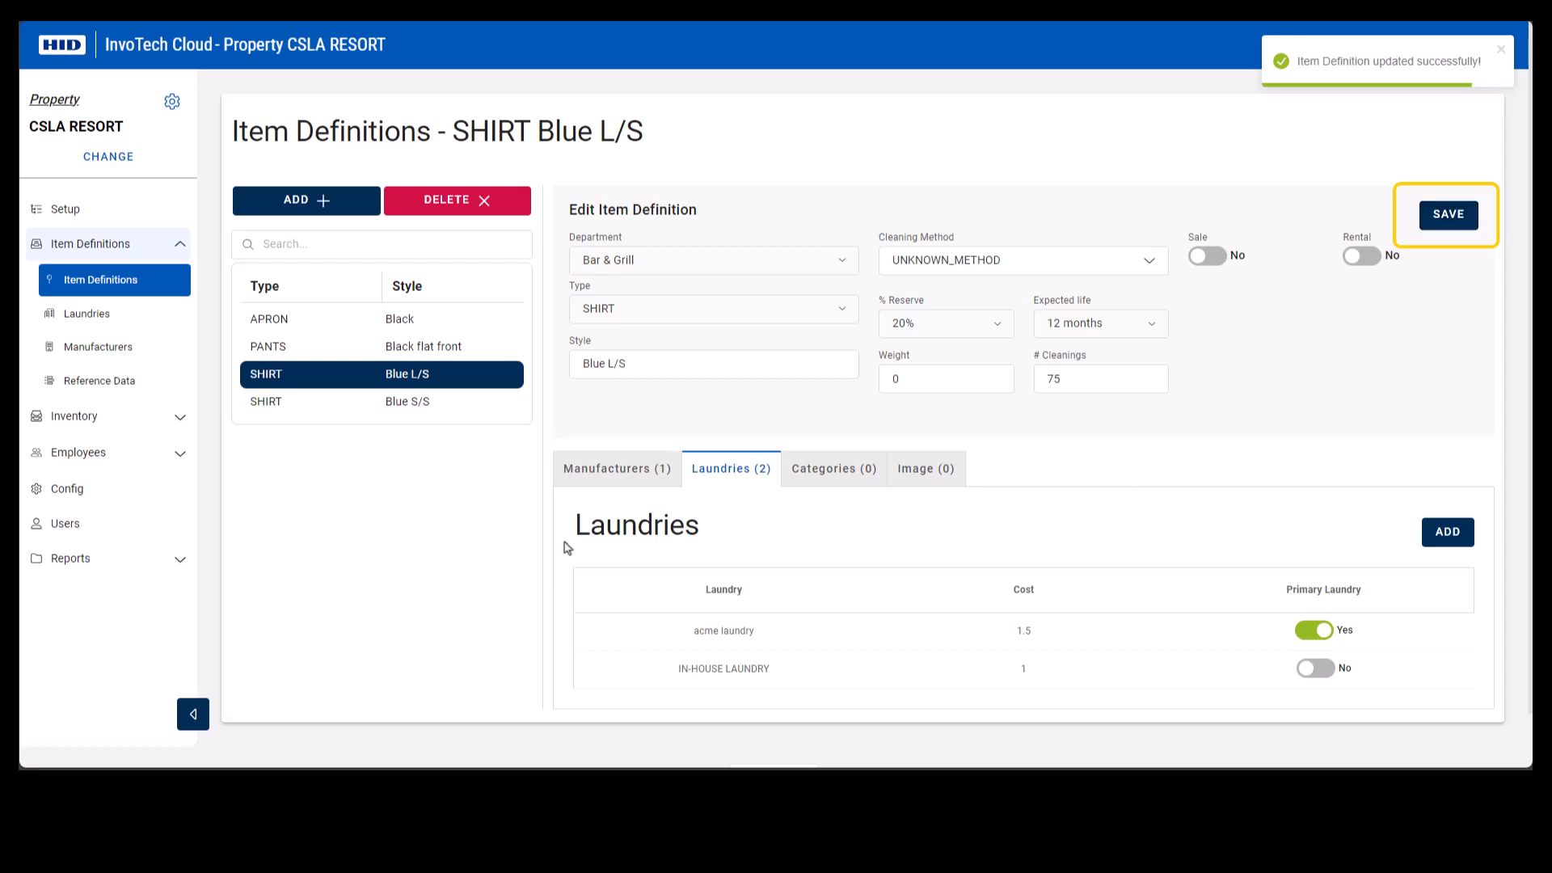
Step: Switch to the black flat front pants and back to the Blue L/S shirt, checking the shirt's manufacturers and laundries
left_click(294, 350)
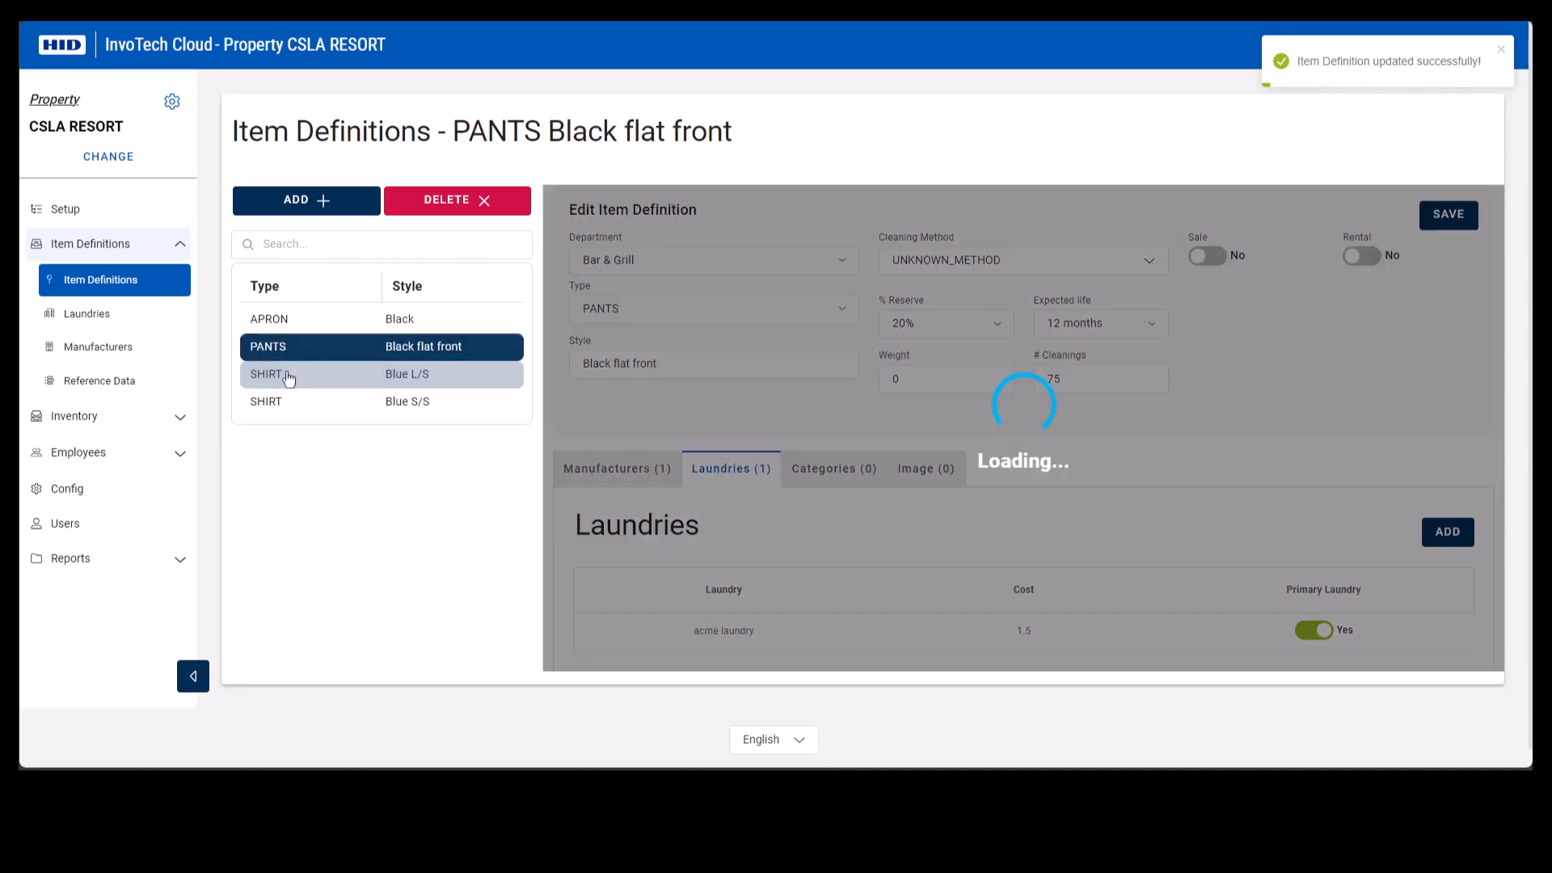
left_click(288, 376)
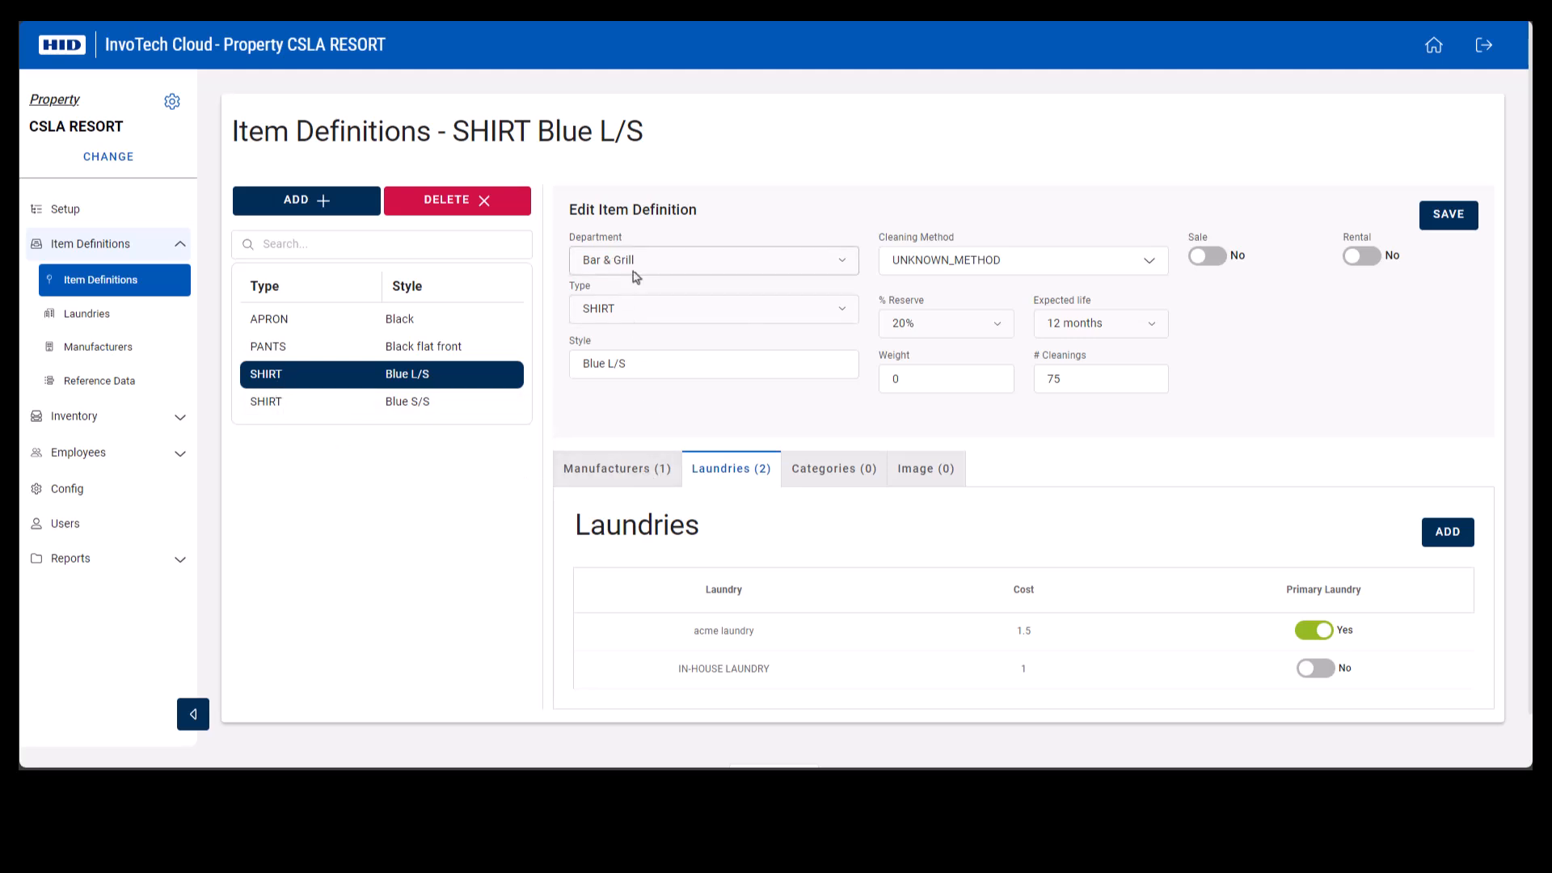
left_click(616, 476)
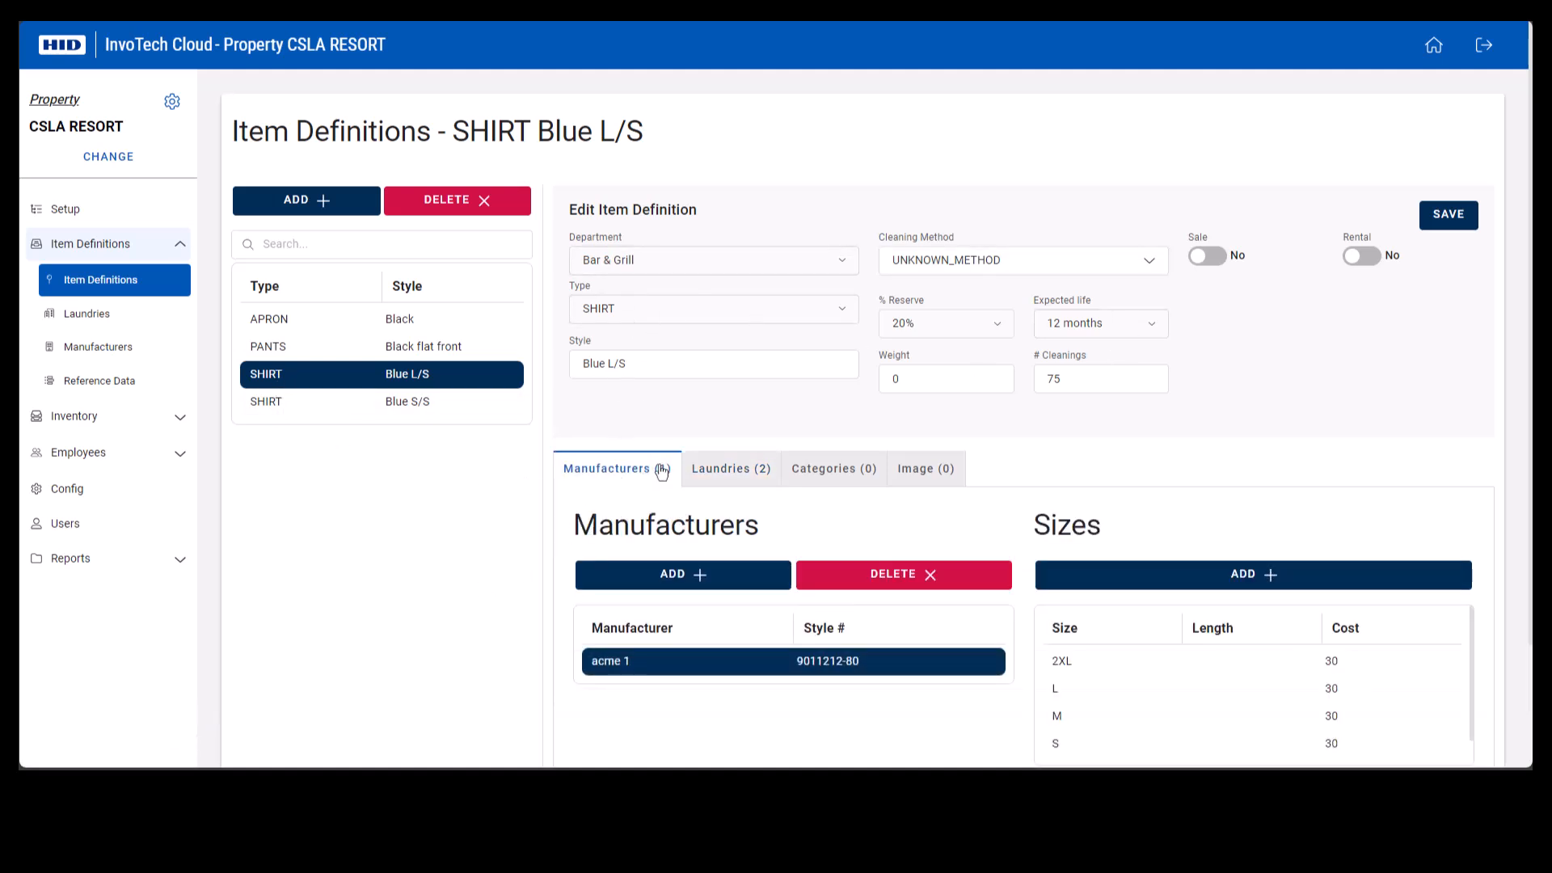
left_click(752, 477)
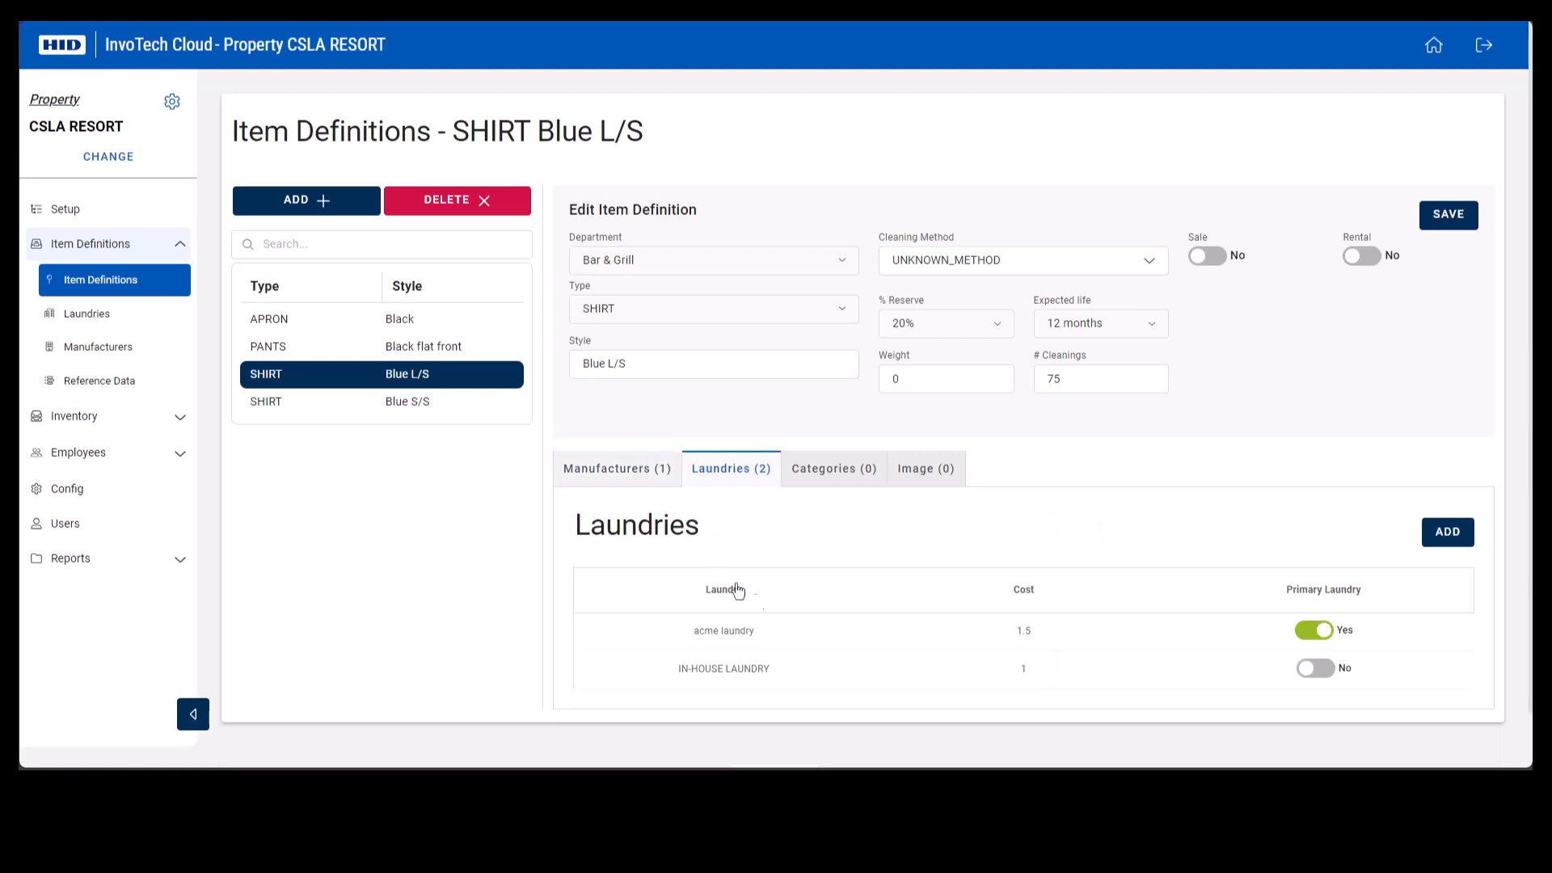
left_click(637, 476)
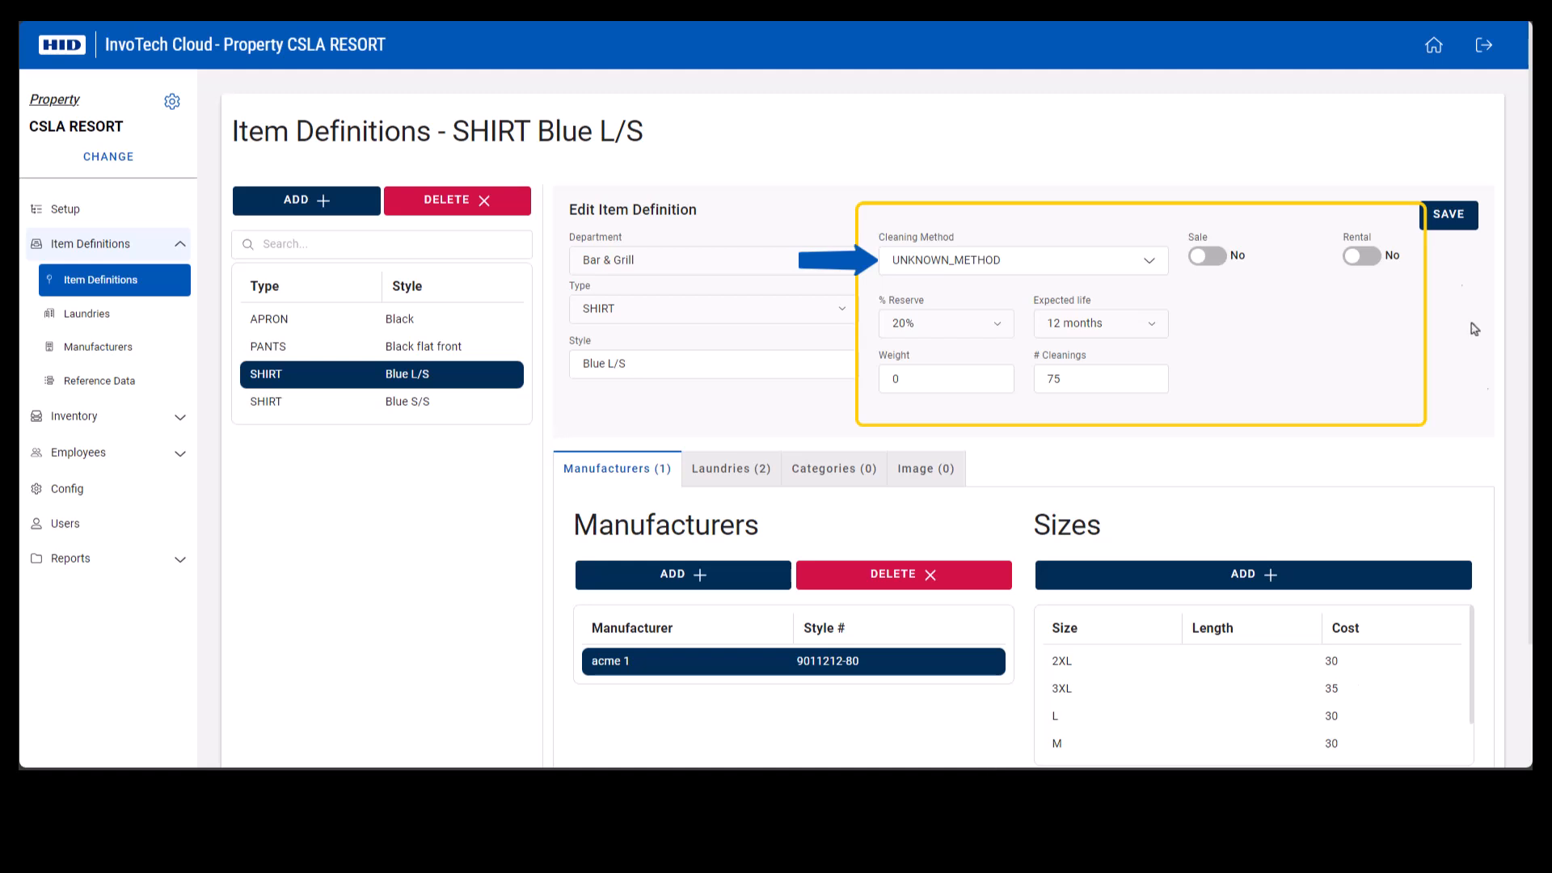
Step: Set the Blue L/S shirt's number of cleanings to 100 and its expected life to 24 months
left_click(1147, 268)
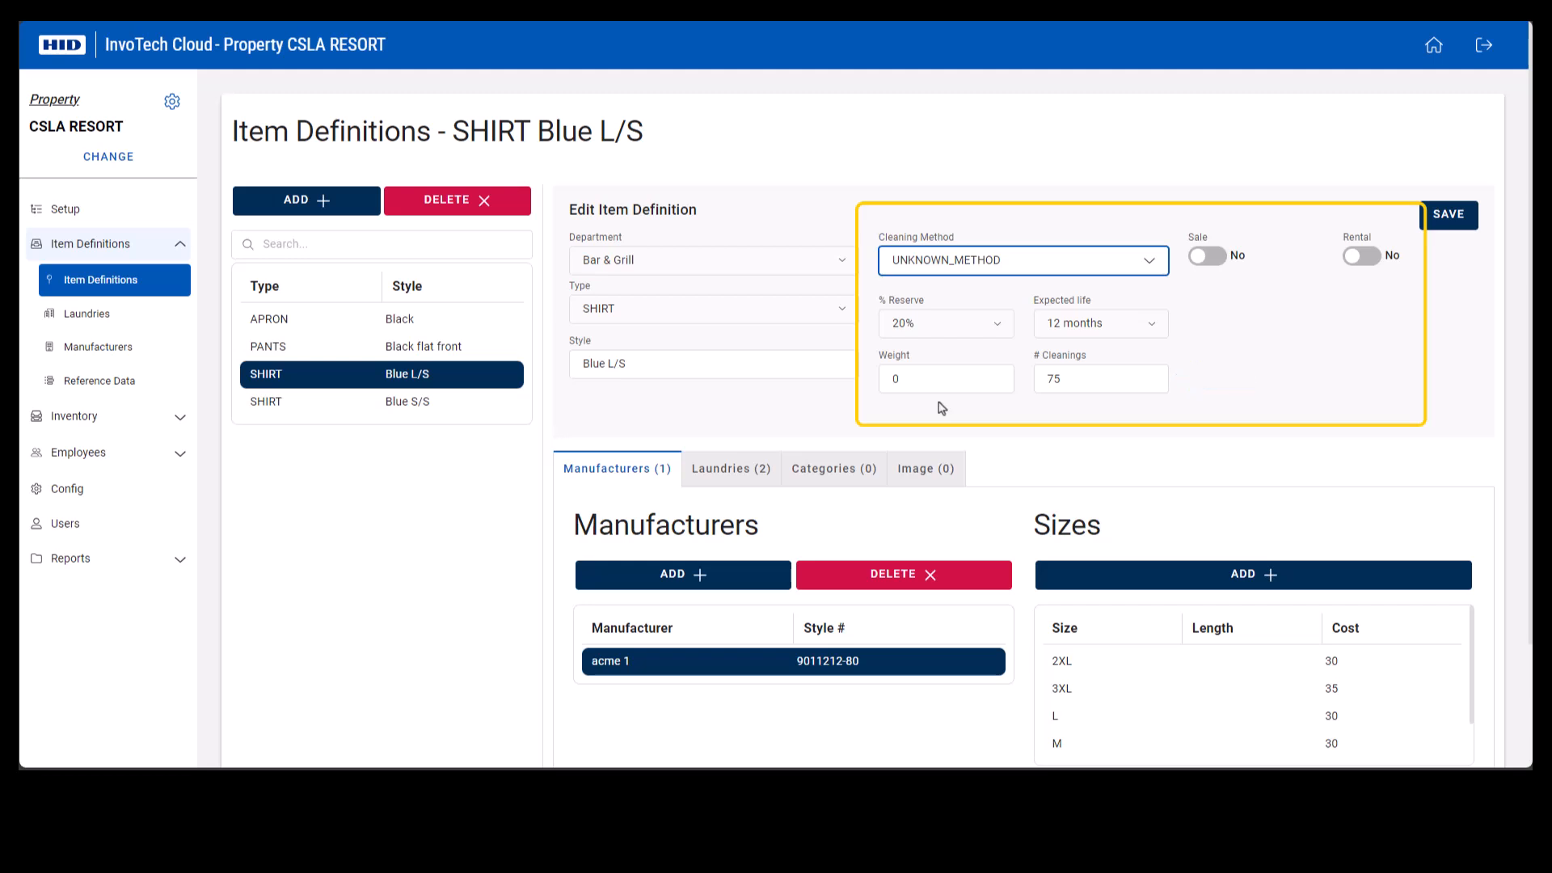
left_click(1071, 382)
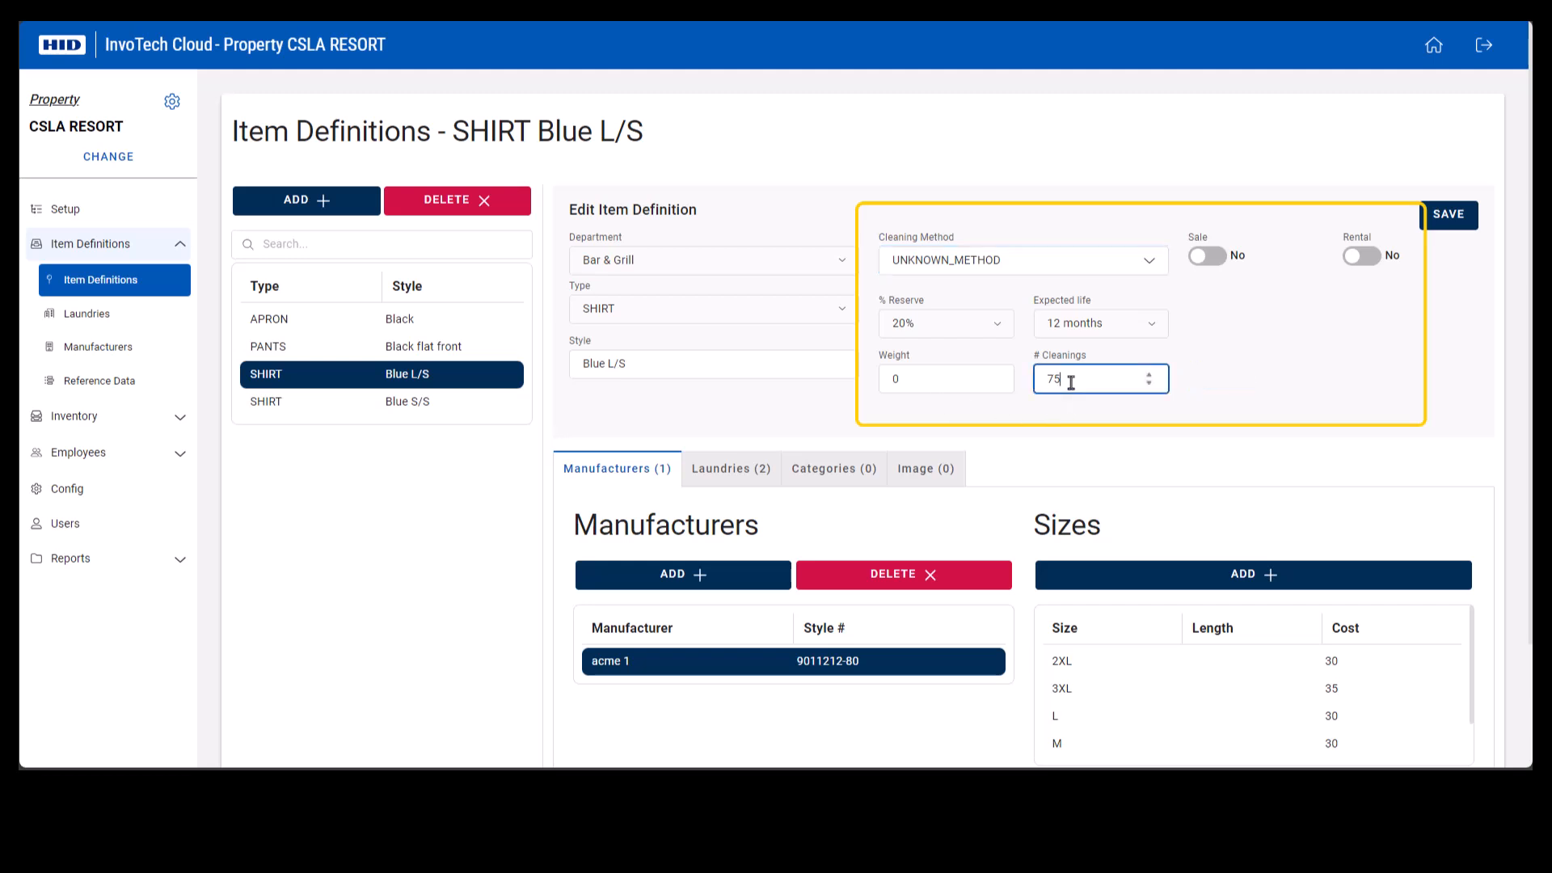
left_click_drag(1071, 382, 1021, 388)
type("100")
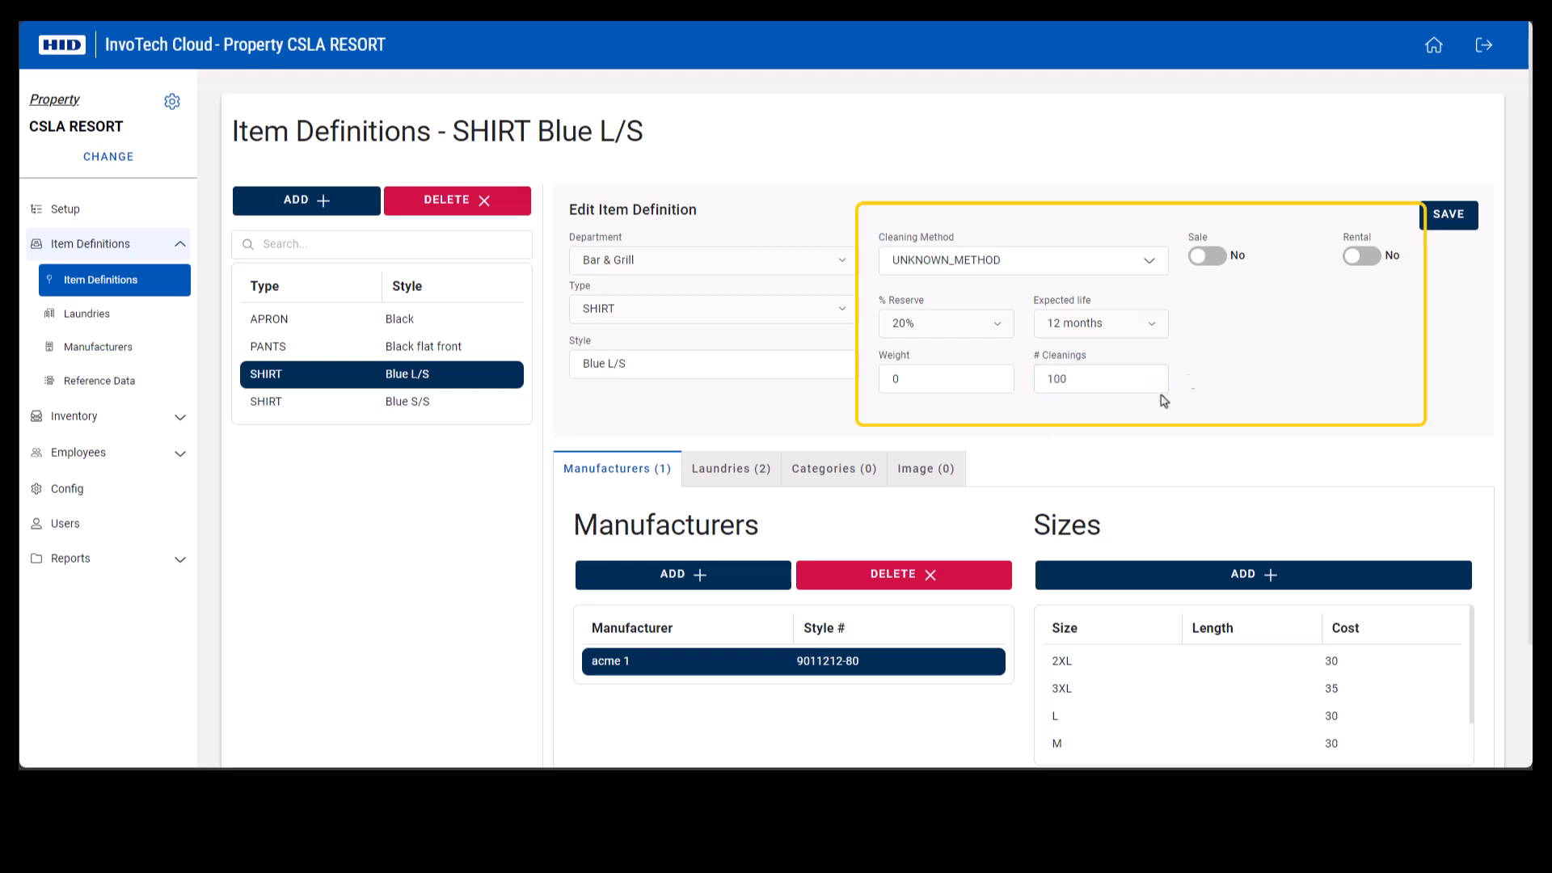
left_click(1151, 326)
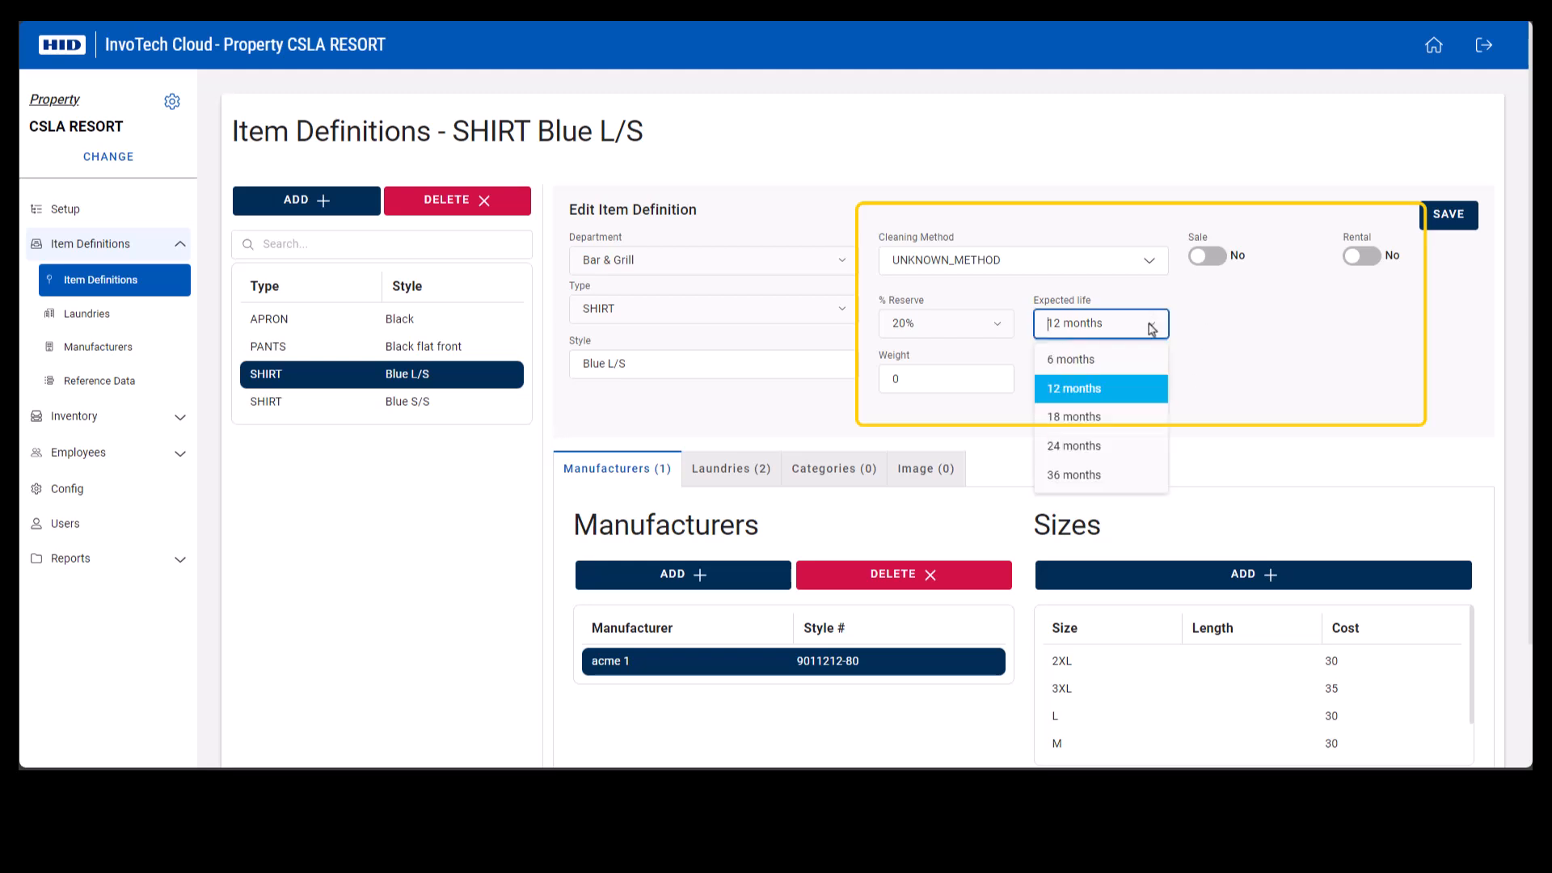
left_click(1099, 457)
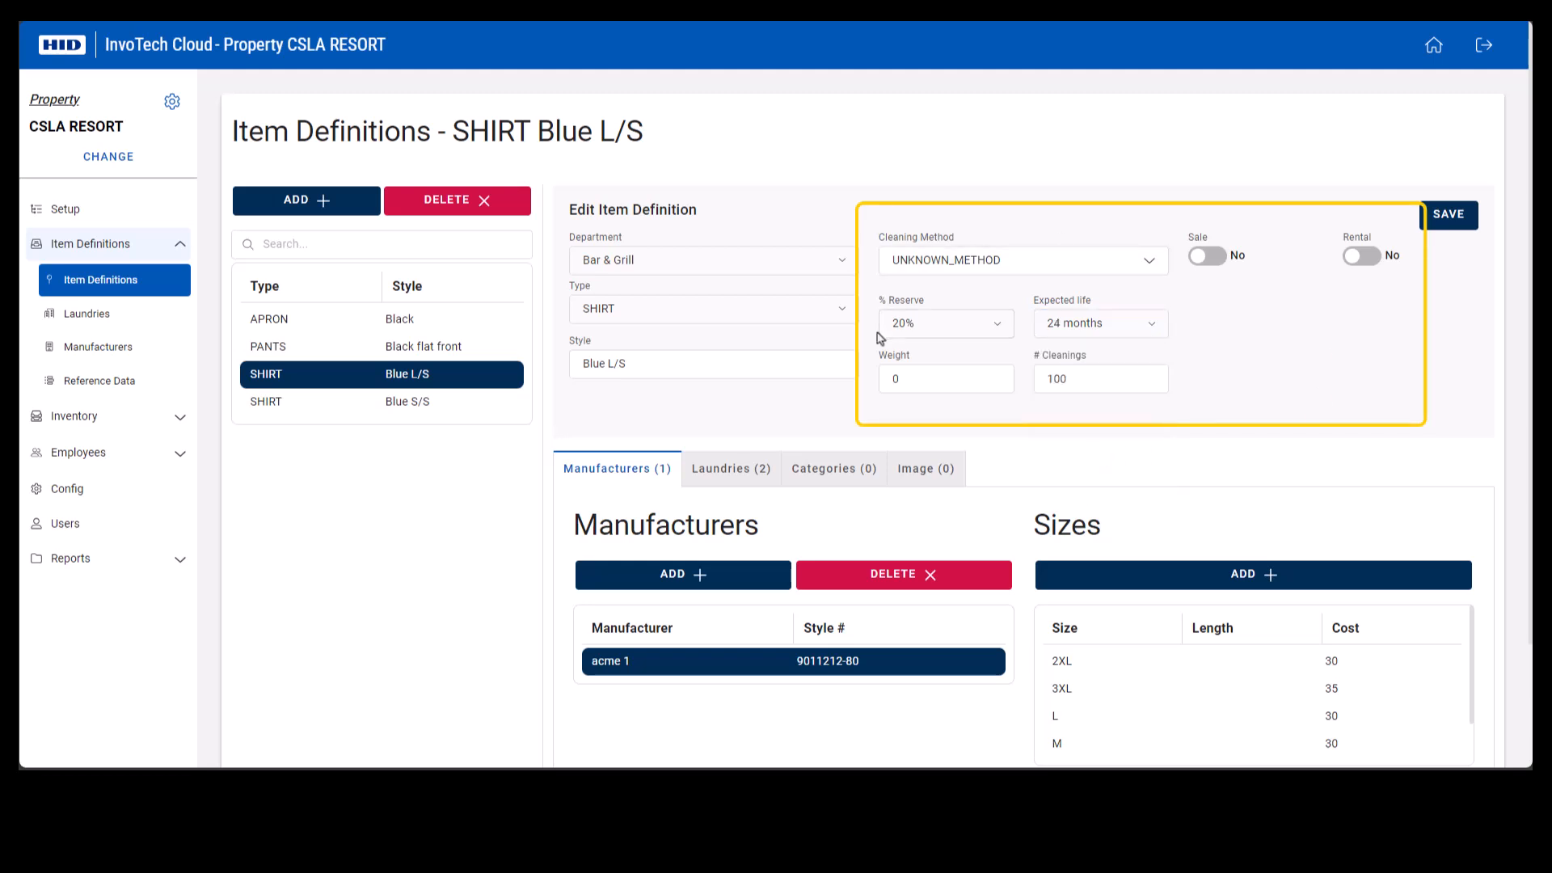
Step: Look through the reserve percentages available for the Blue L/S shirt and close the list without choosing another value
left_click(1000, 326)
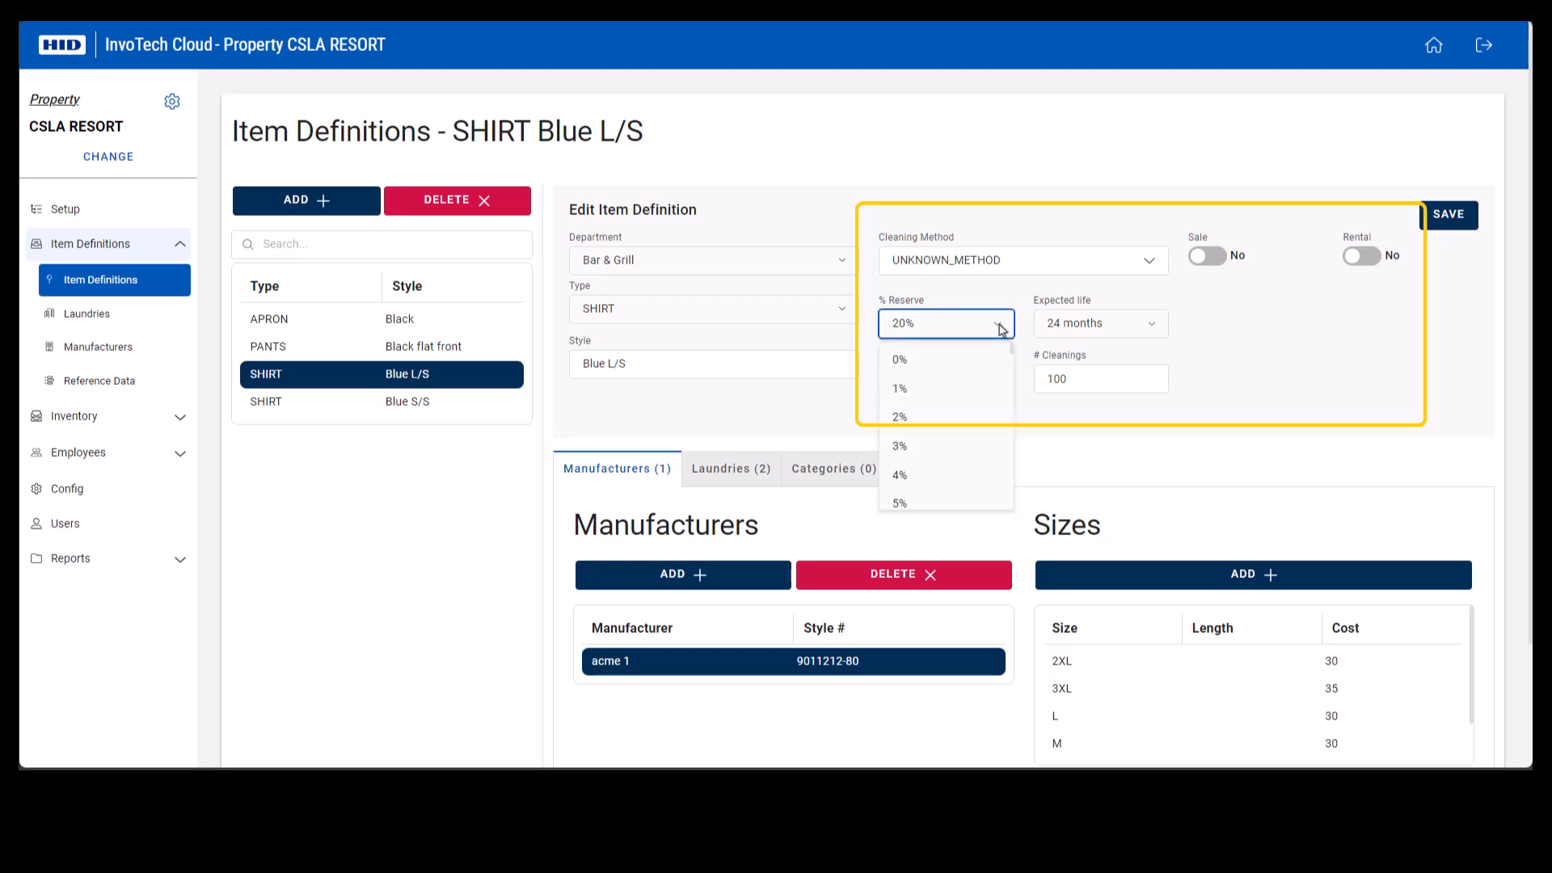
scroll(910, 484, "down", 15)
scroll(911, 483, "down", 3)
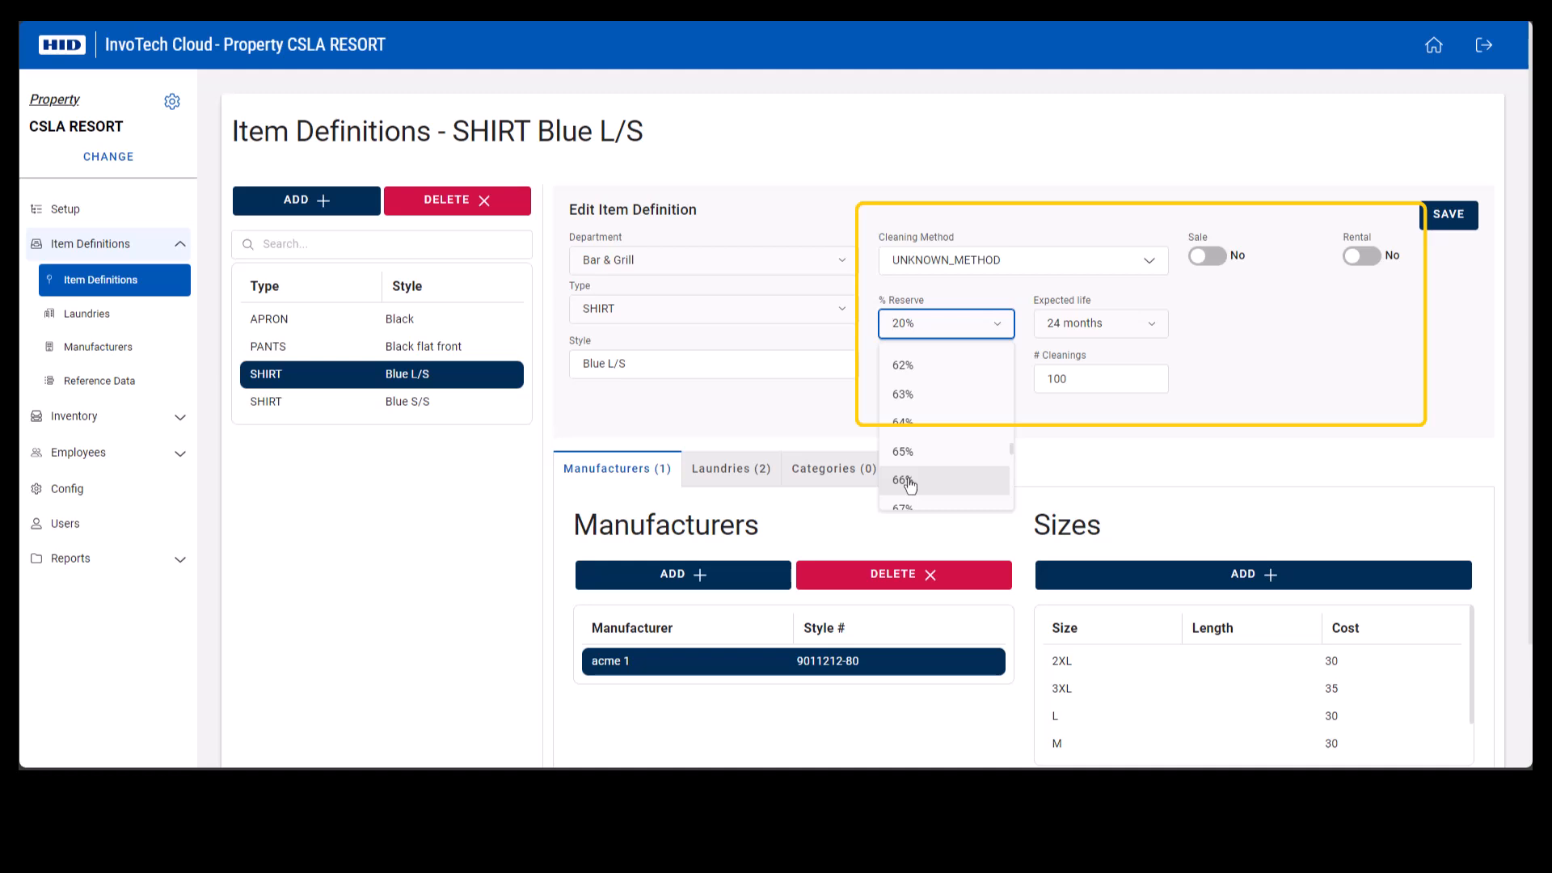
left_click(1088, 434)
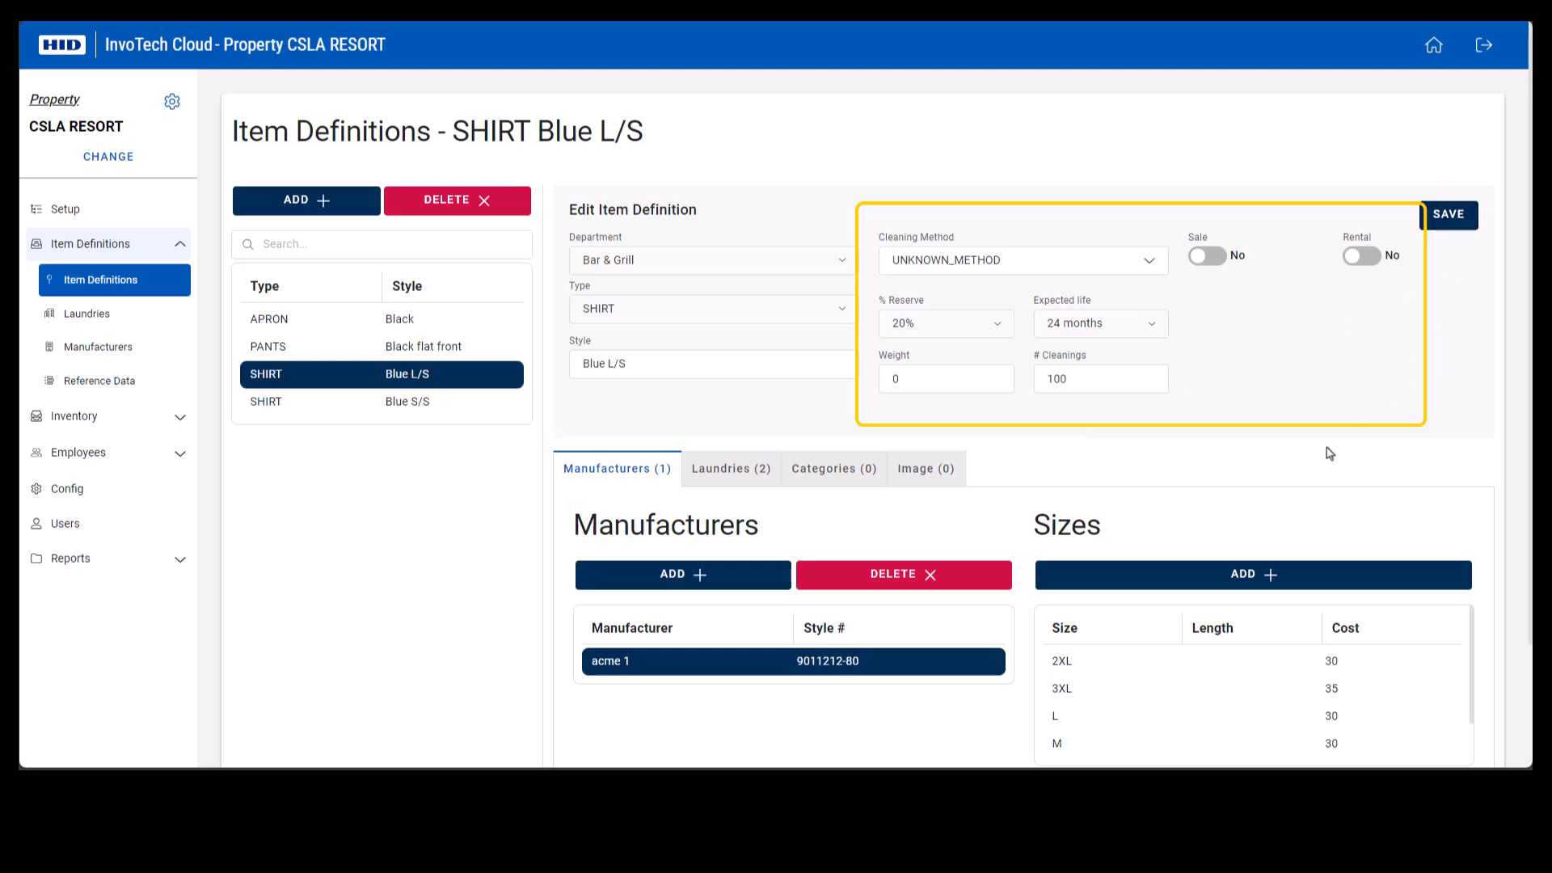
Step: Try the Sale and Rental options on the Blue L/S shirt, setting each one back to No
left_click(1209, 257)
left_click(1463, 223)
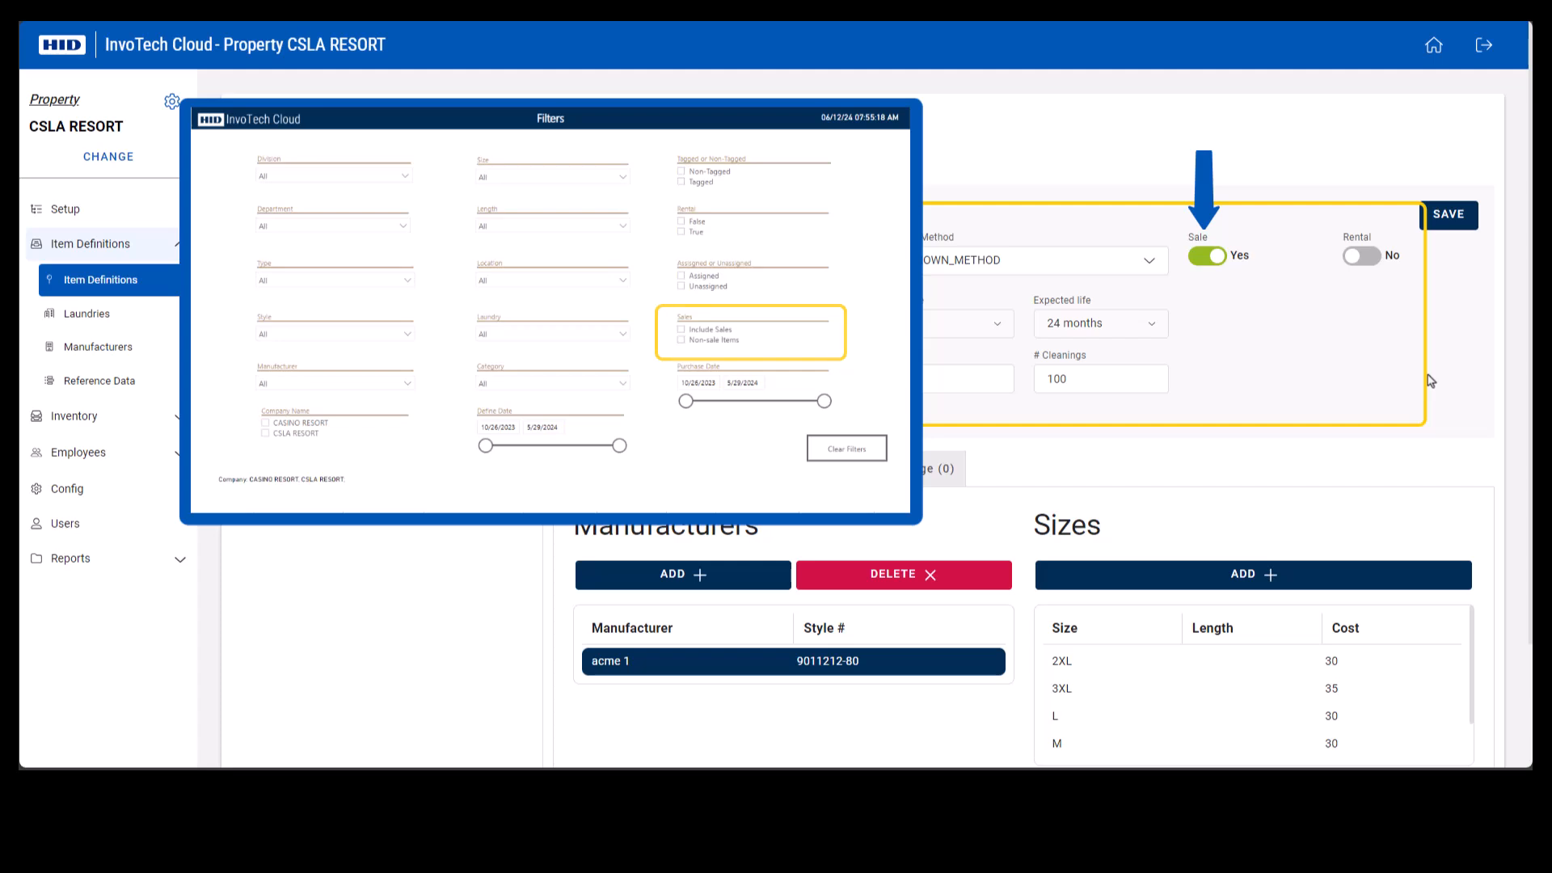
key("space")
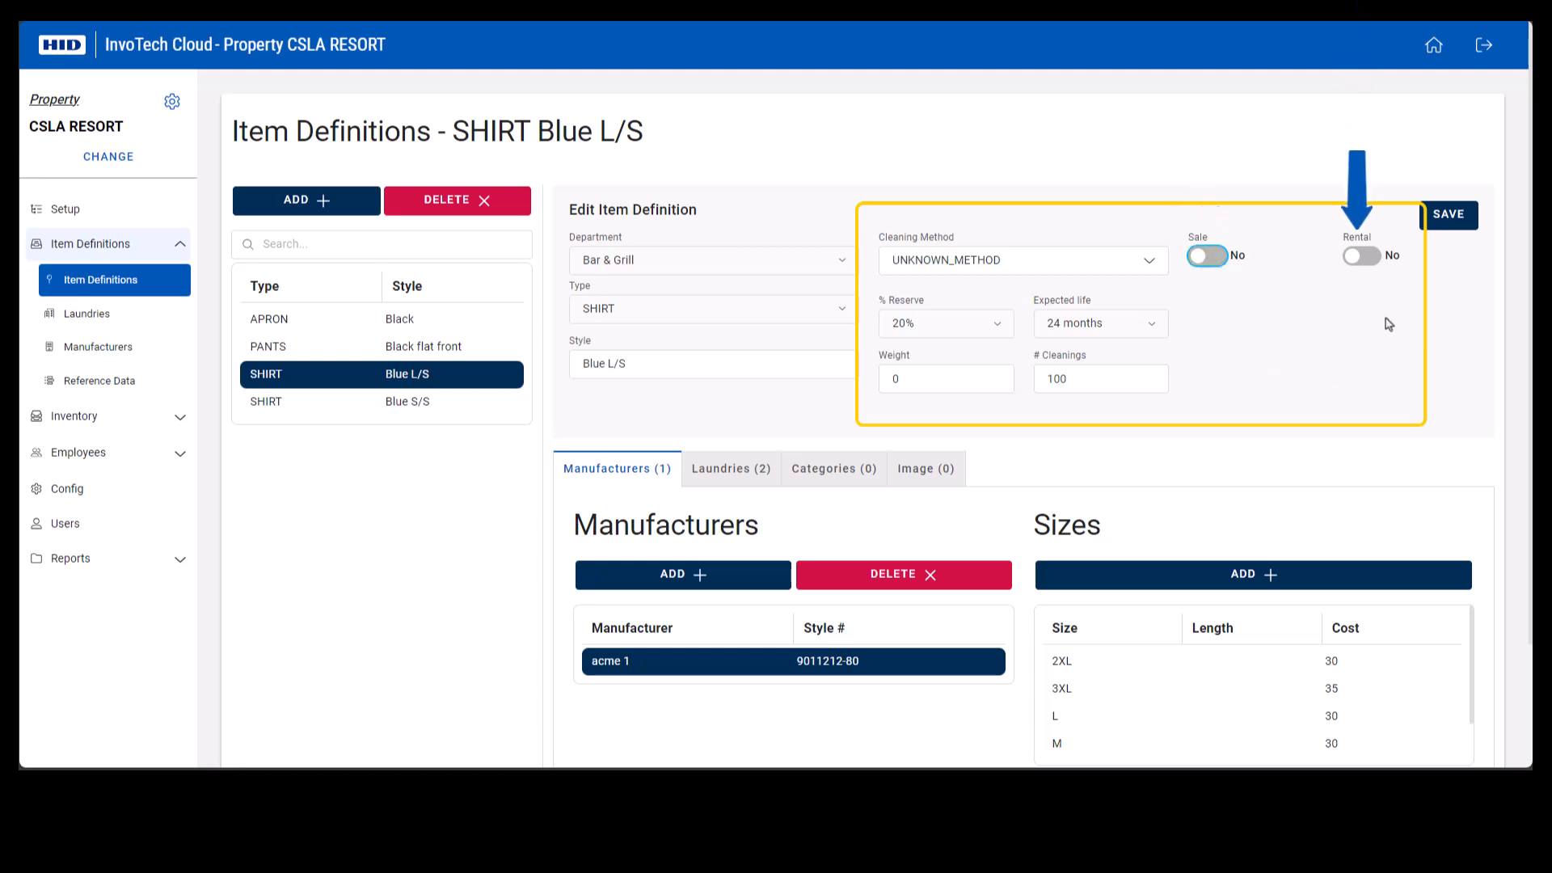
left_click(1368, 261)
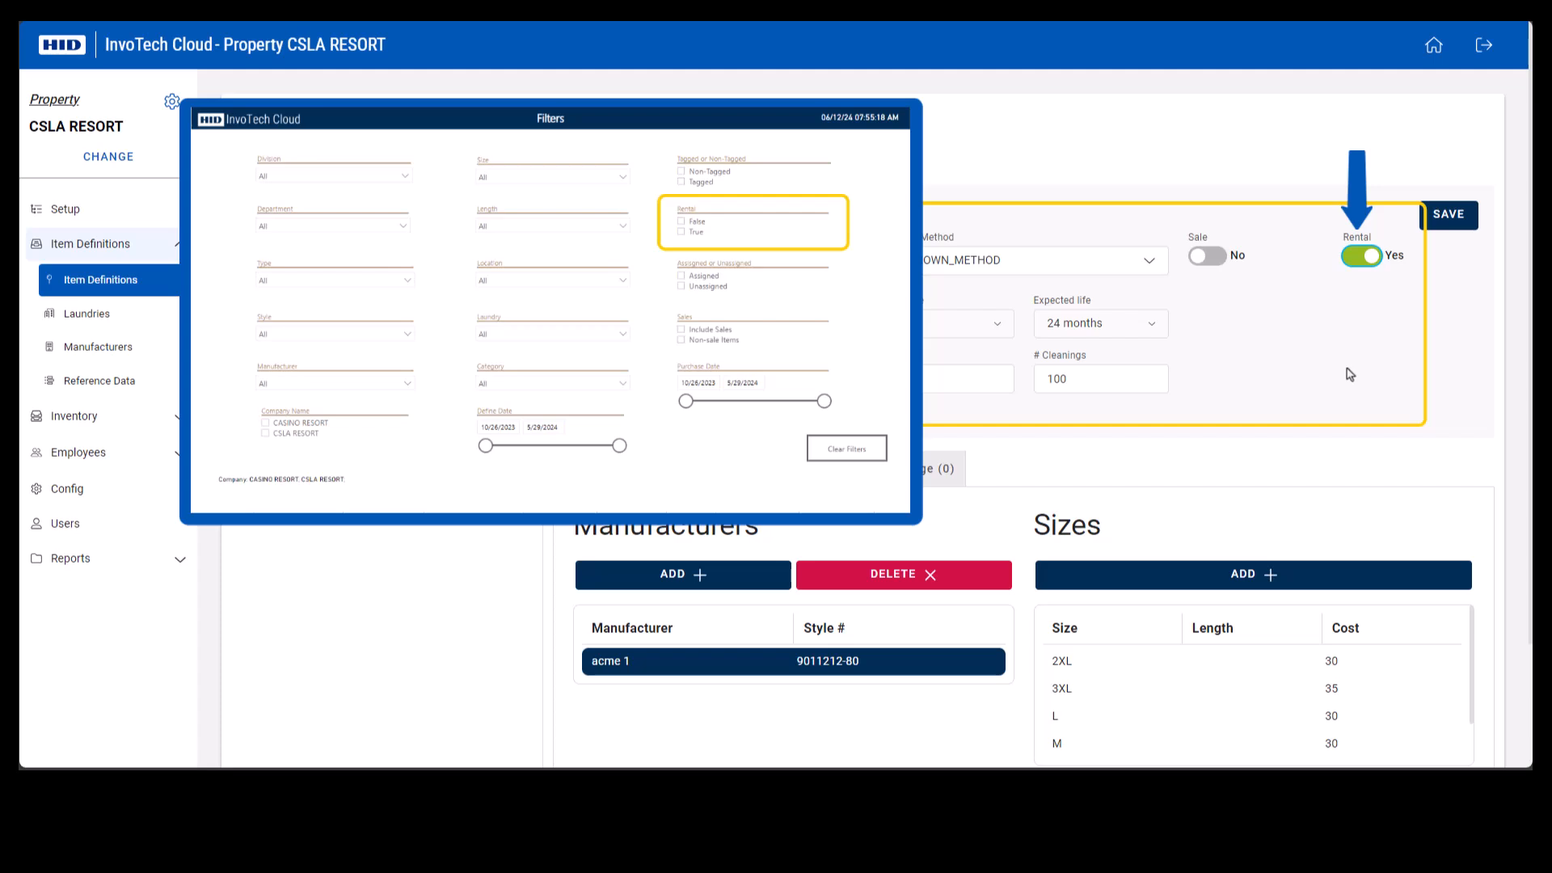
left_click(1361, 259)
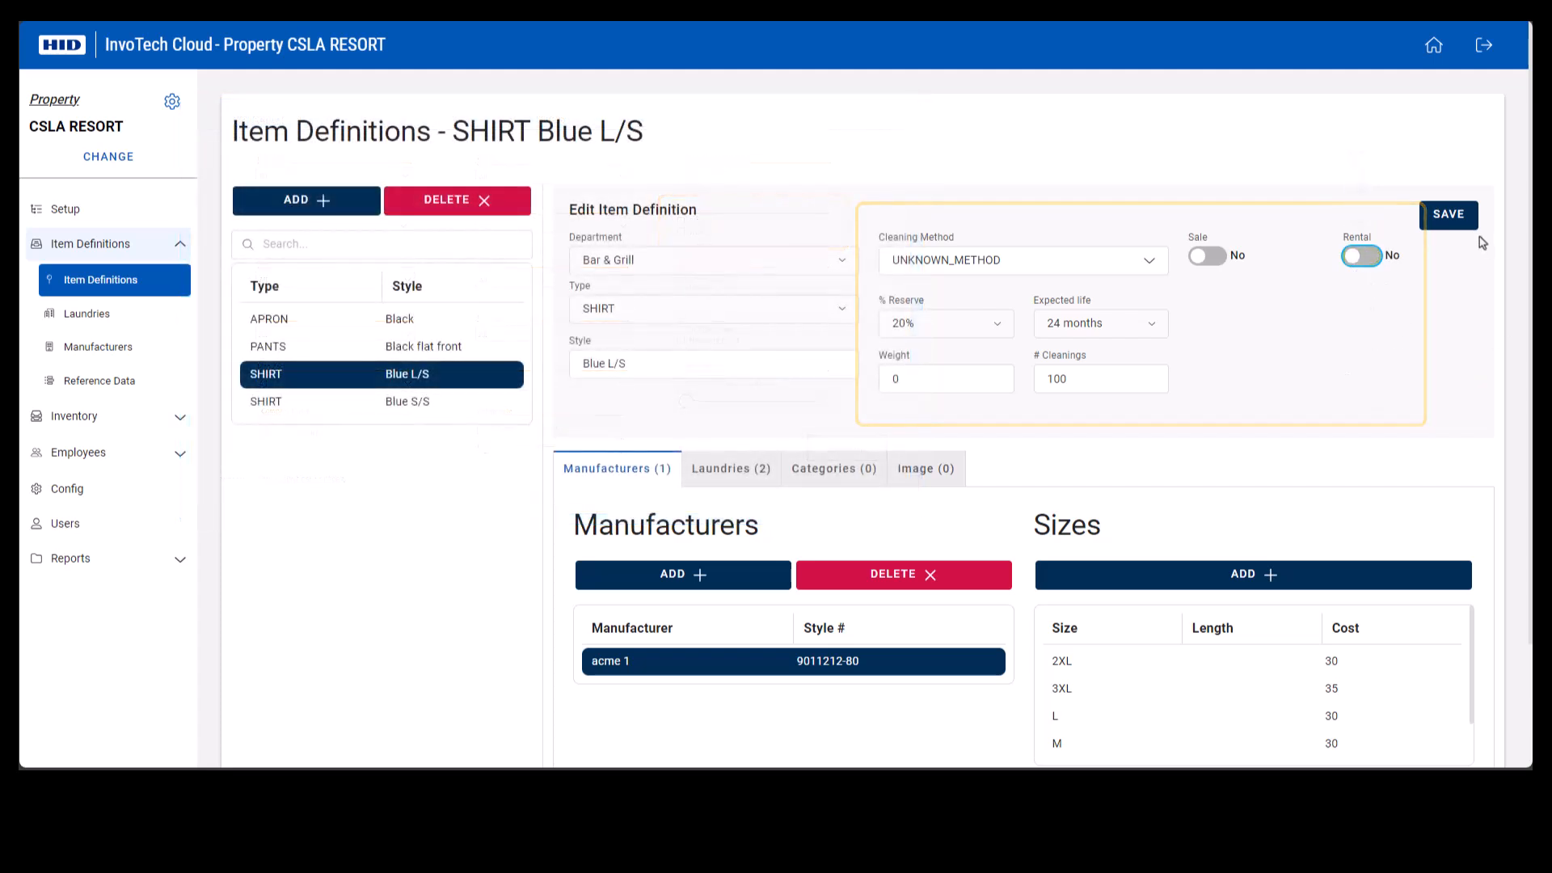
Step: Save the updated cleaning count and expected life in the Blue L/S shirt's item definition
left_click(1458, 220)
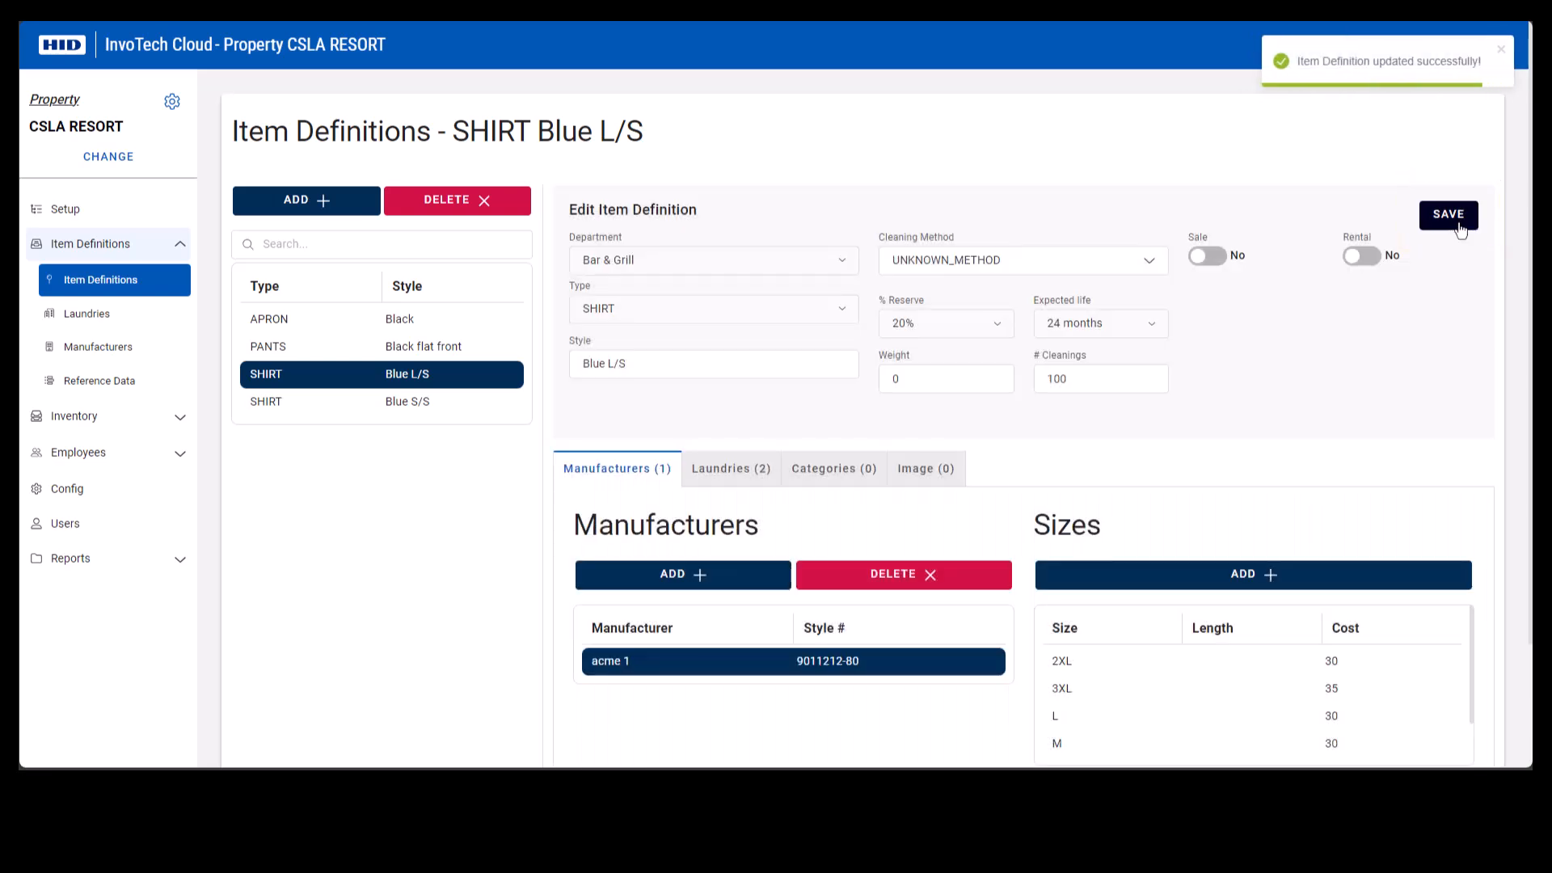